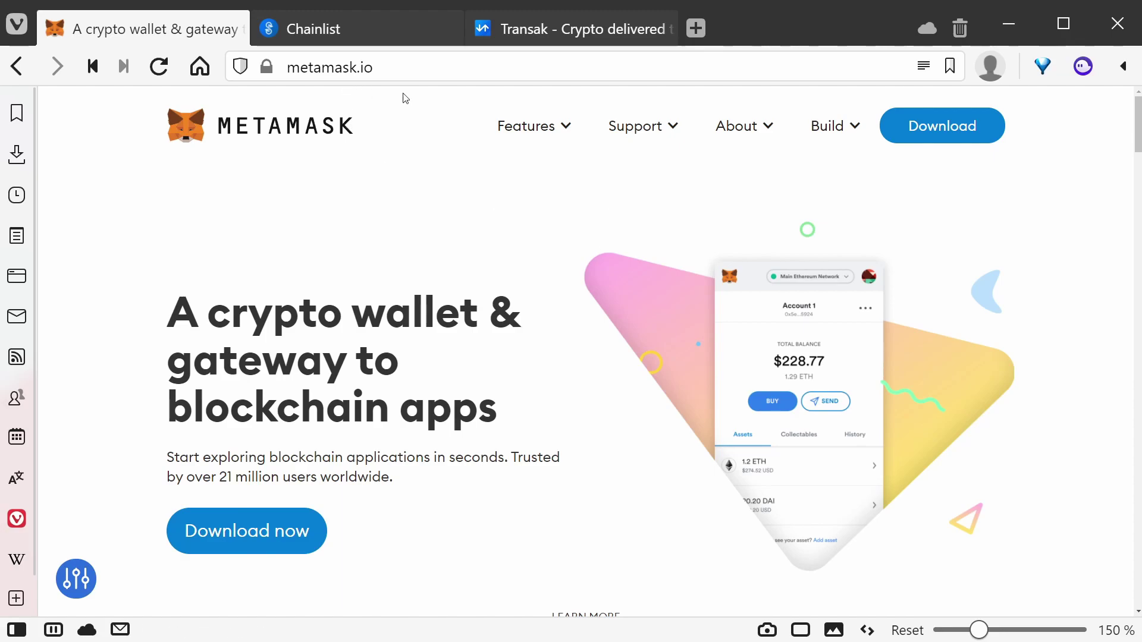
# Go to the MetaMask download page at metamask.io/download.
pyautogui.click(404, 68)
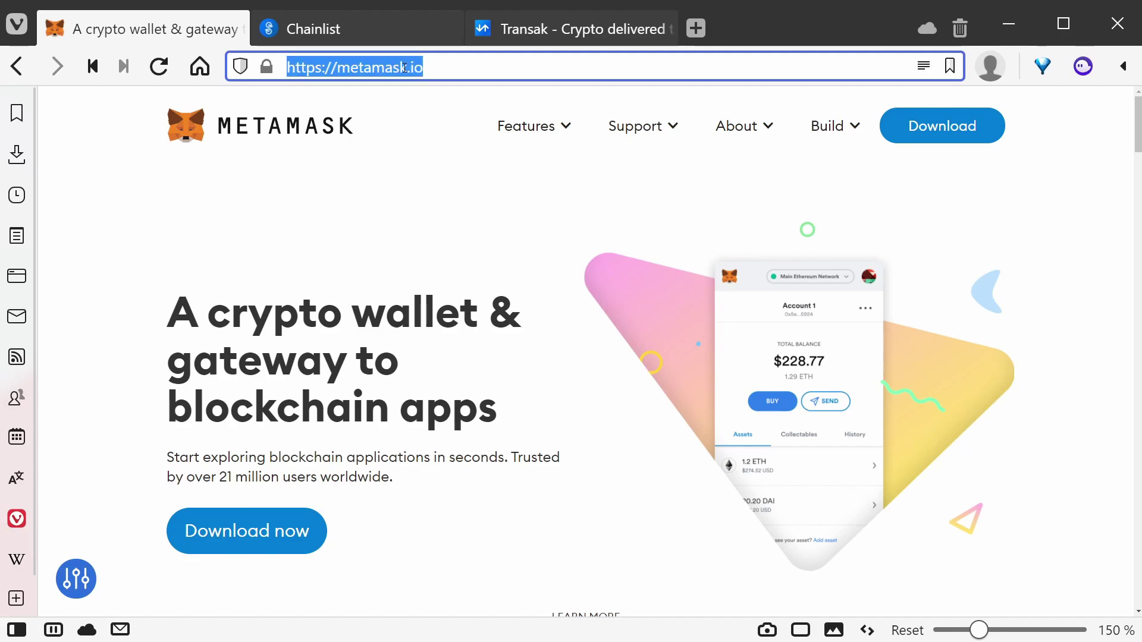
pyautogui.click(446, 213)
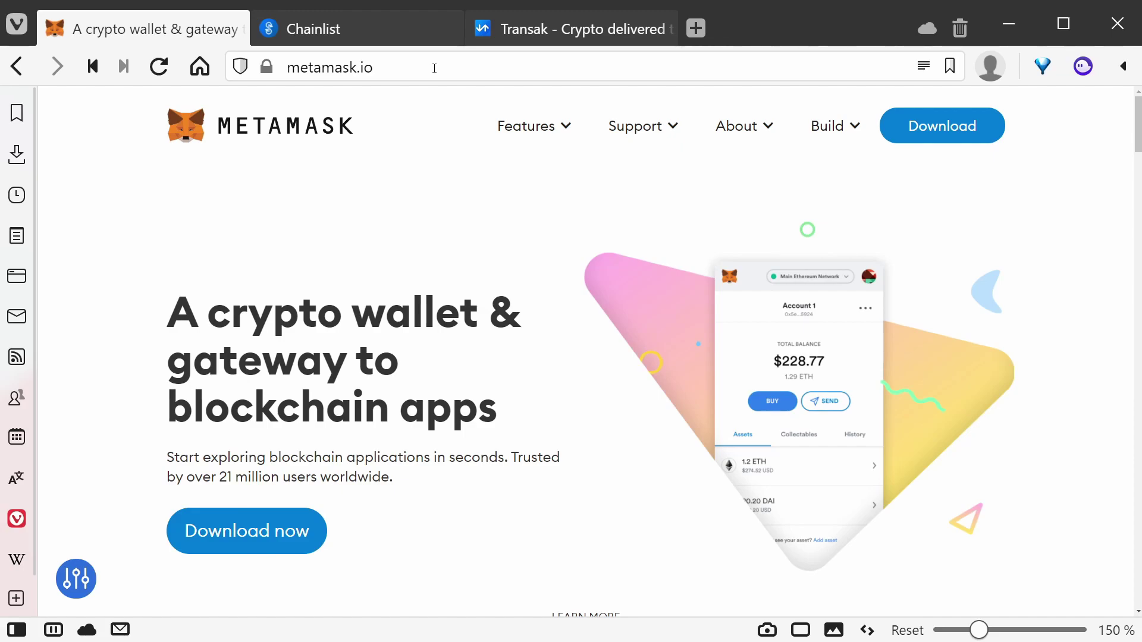
pyautogui.moveTo(480, 186)
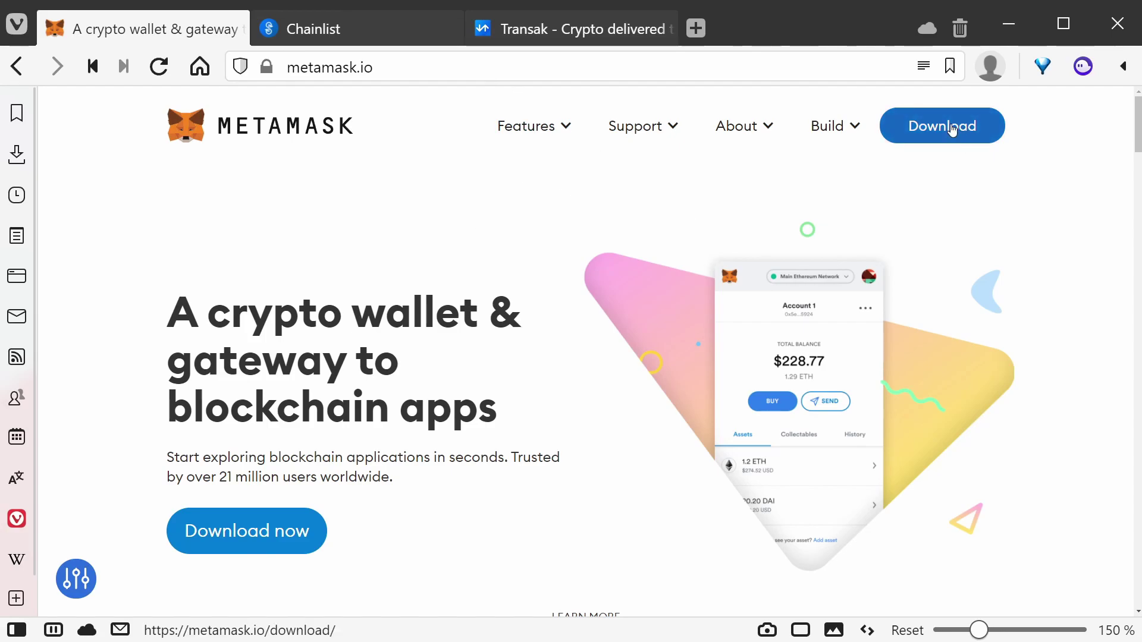
pyautogui.click(952, 129)
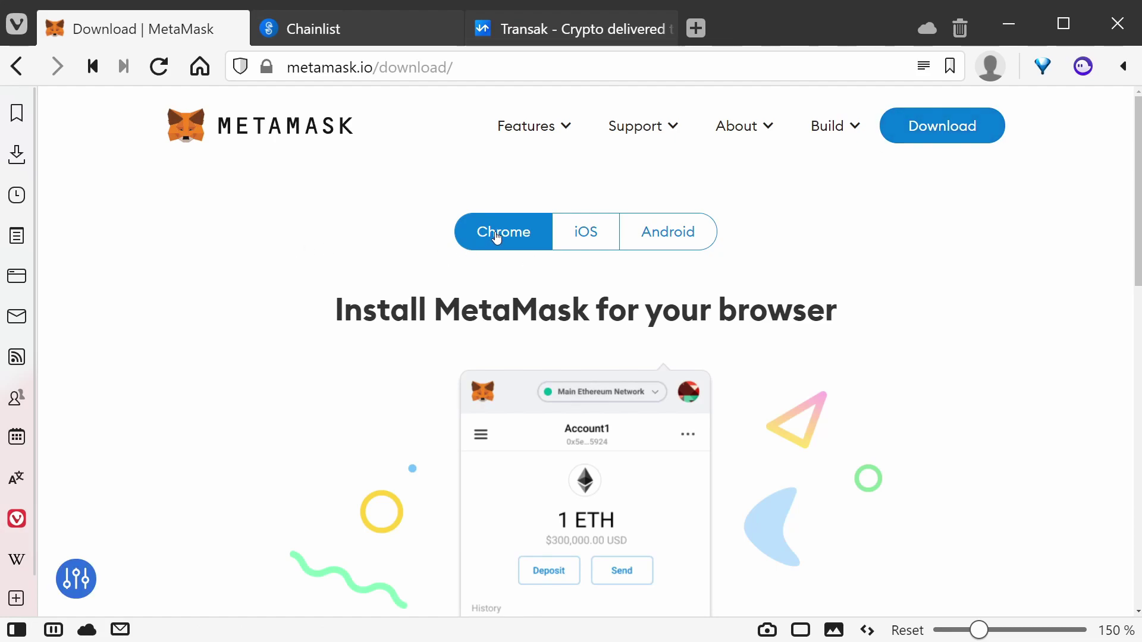
# Open MetaMask's Chrome Web Store listing via Install MetaMask for Chrome.
pyautogui.scroll(-5, 520, 333)
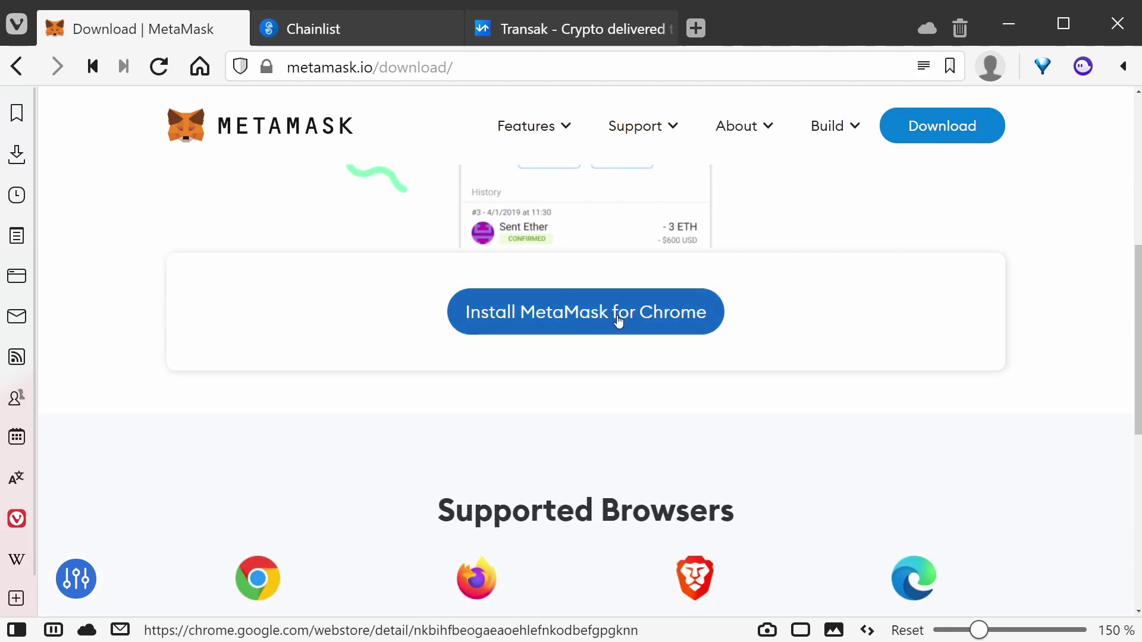
pyautogui.scroll(-2, 618, 324)
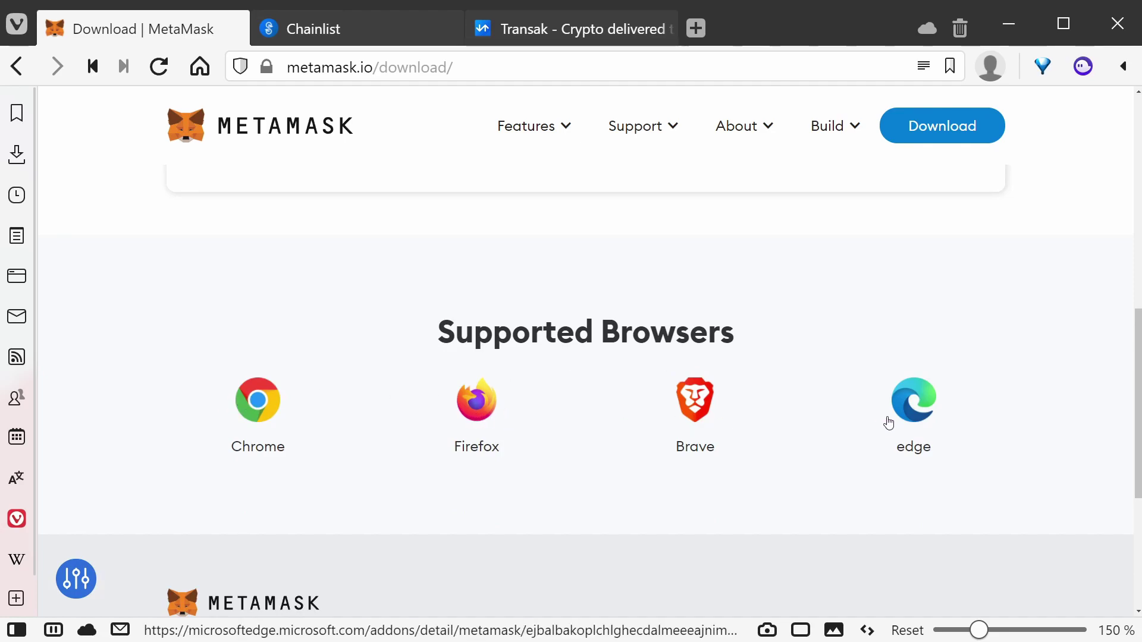
pyautogui.scroll(1, 594, 436)
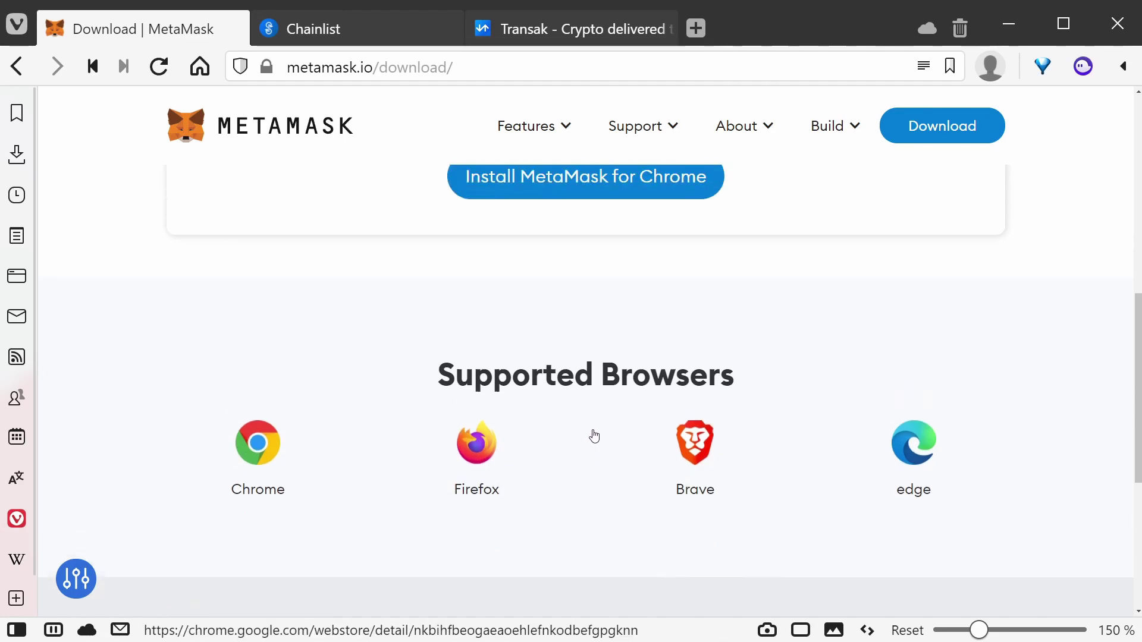
pyautogui.scroll(-4, 594, 436)
pyautogui.scroll(5, 594, 436)
pyautogui.scroll(3, 594, 436)
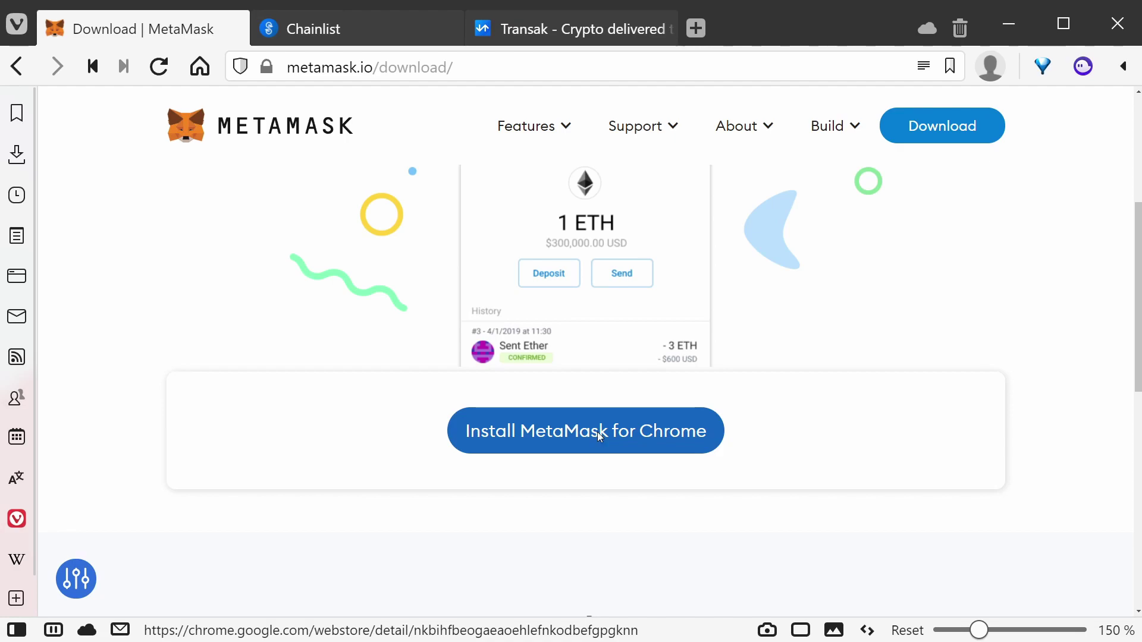
pyautogui.click(598, 436)
# Add the MetaMask extension to Chrome and confirm the installation.
pyautogui.click(847, 191)
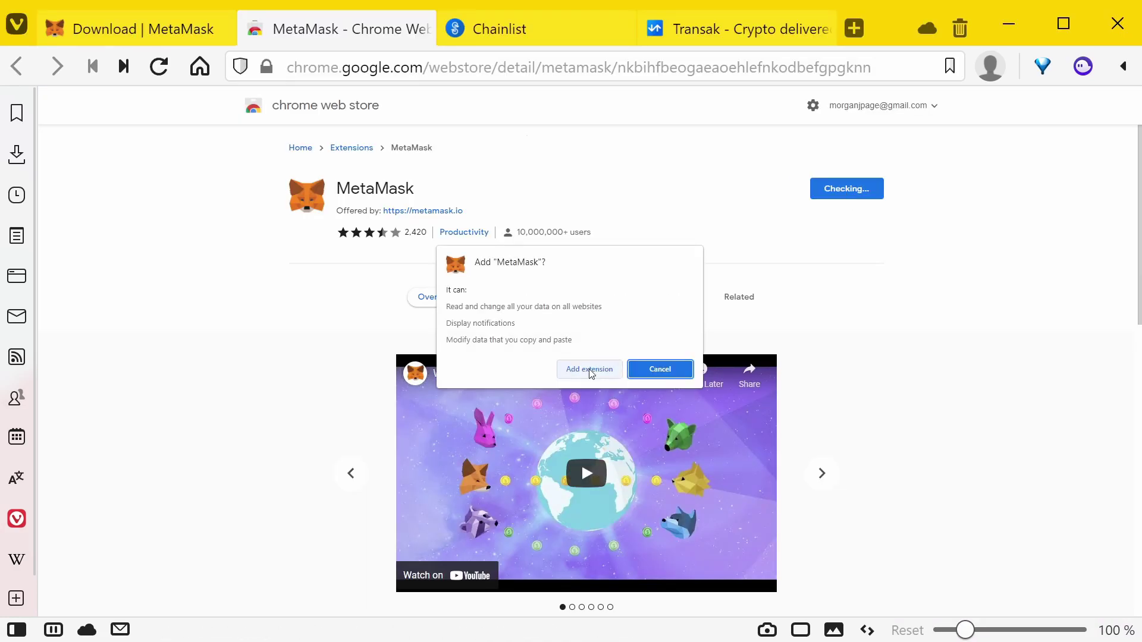
pyautogui.click(589, 370)
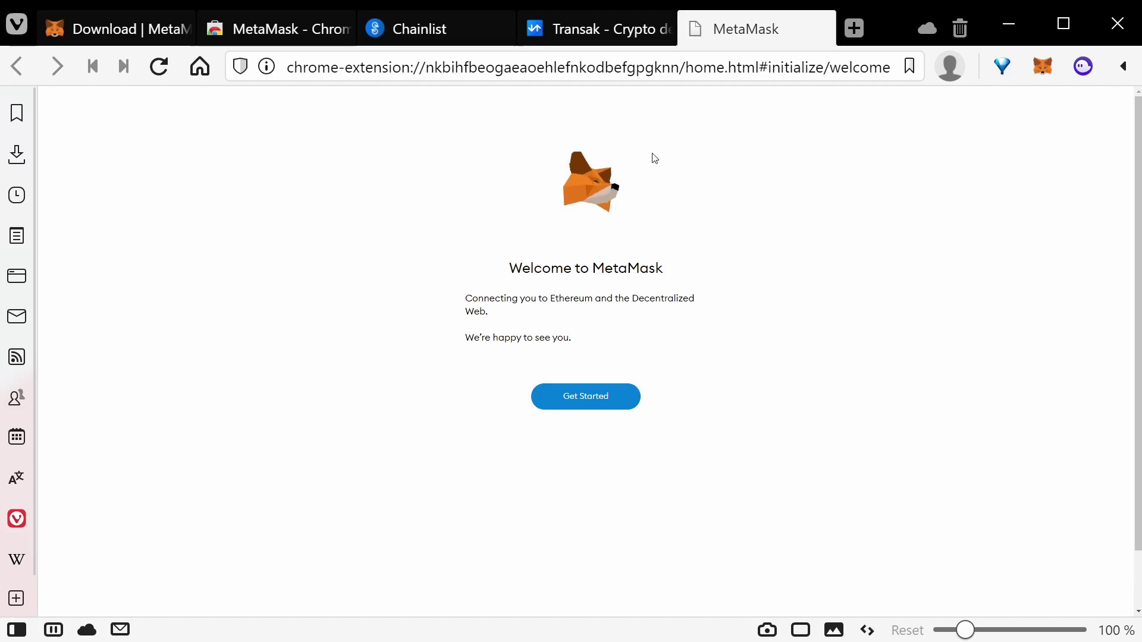
# Choose to create a new MetaMask wallet and decline sharing usage data.
pyautogui.click(593, 397)
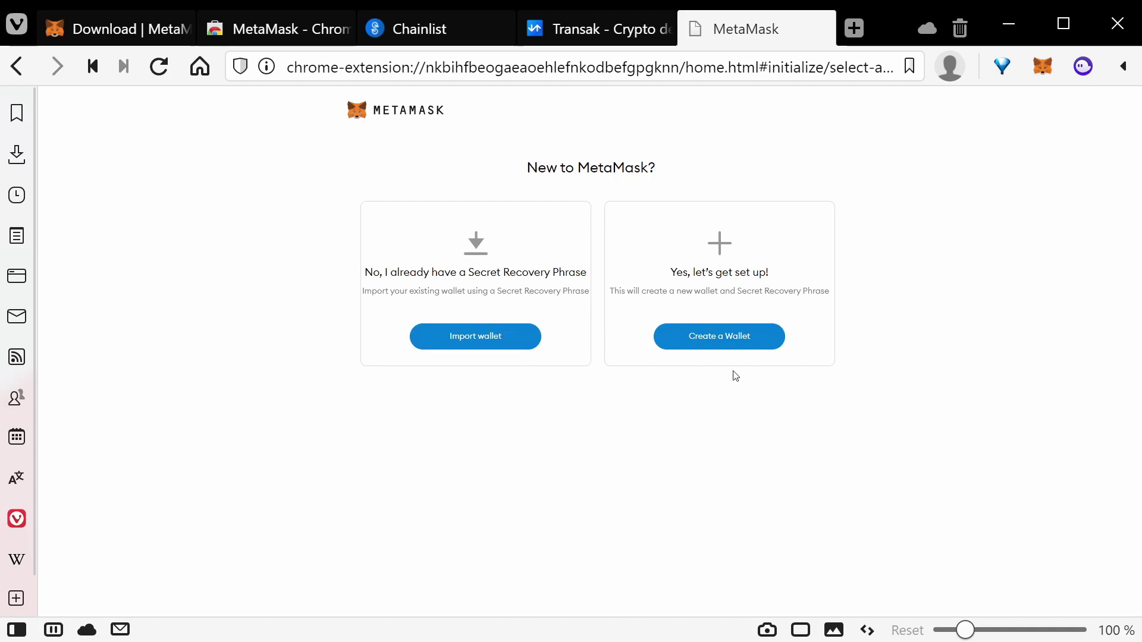
pyautogui.click(743, 338)
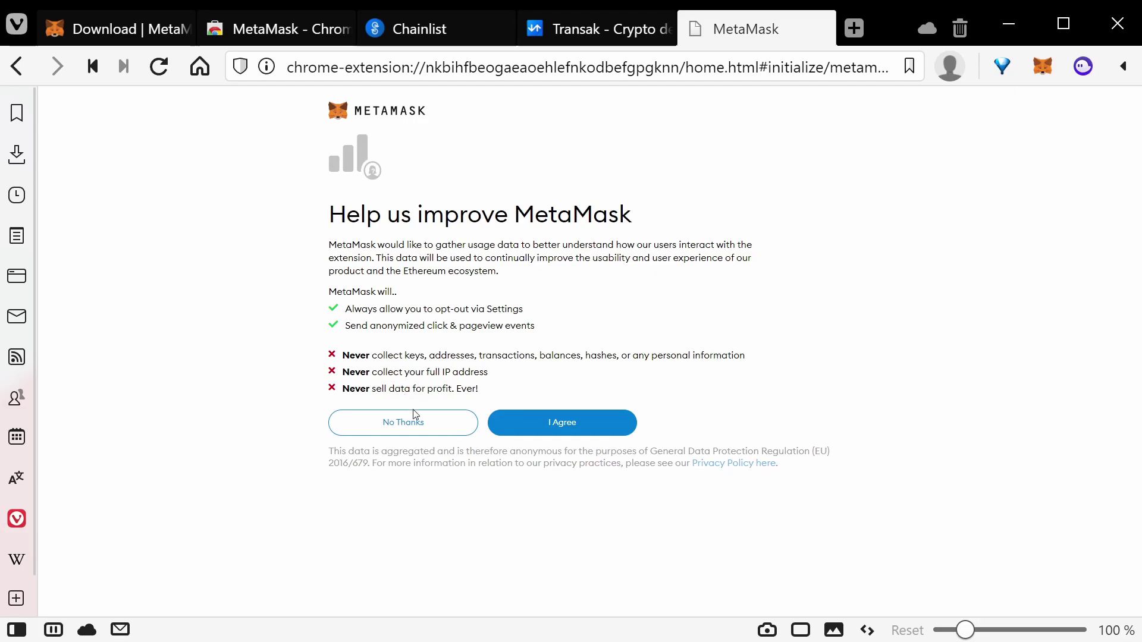
pyautogui.click(417, 431)
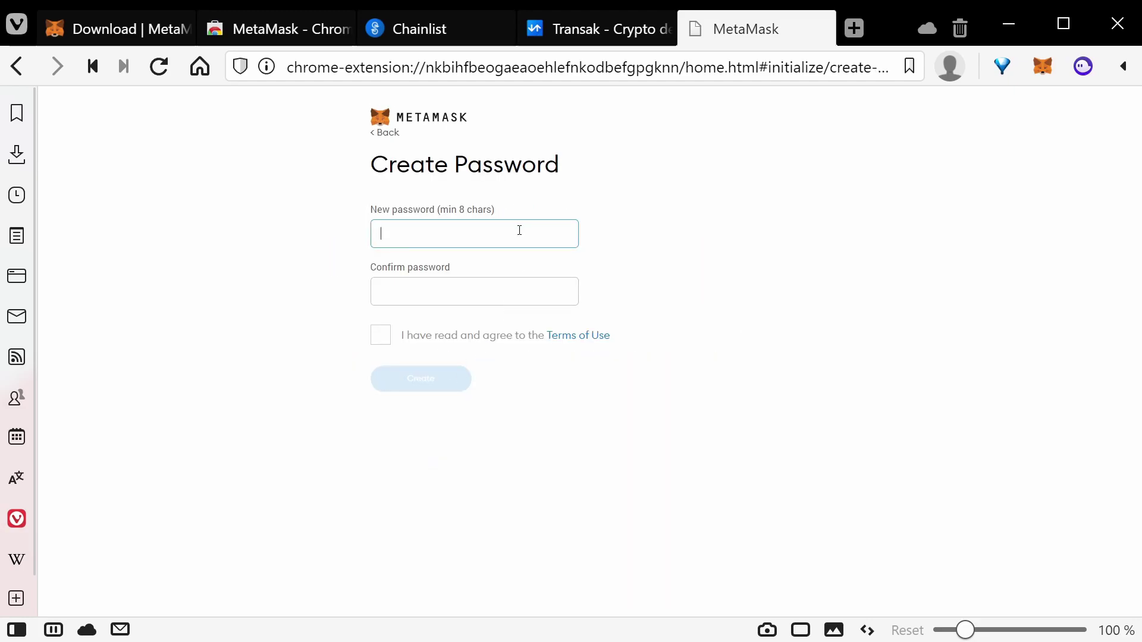
# Create the wallet with a confirmed password and accepted terms, deferring the recovery phrase backup.
pyautogui.write('•••••••••••••')
pyautogui.press('Tab')
pyautogui.write('•••••••••••••')
pyautogui.click(381, 335)
pyautogui.click(422, 380)
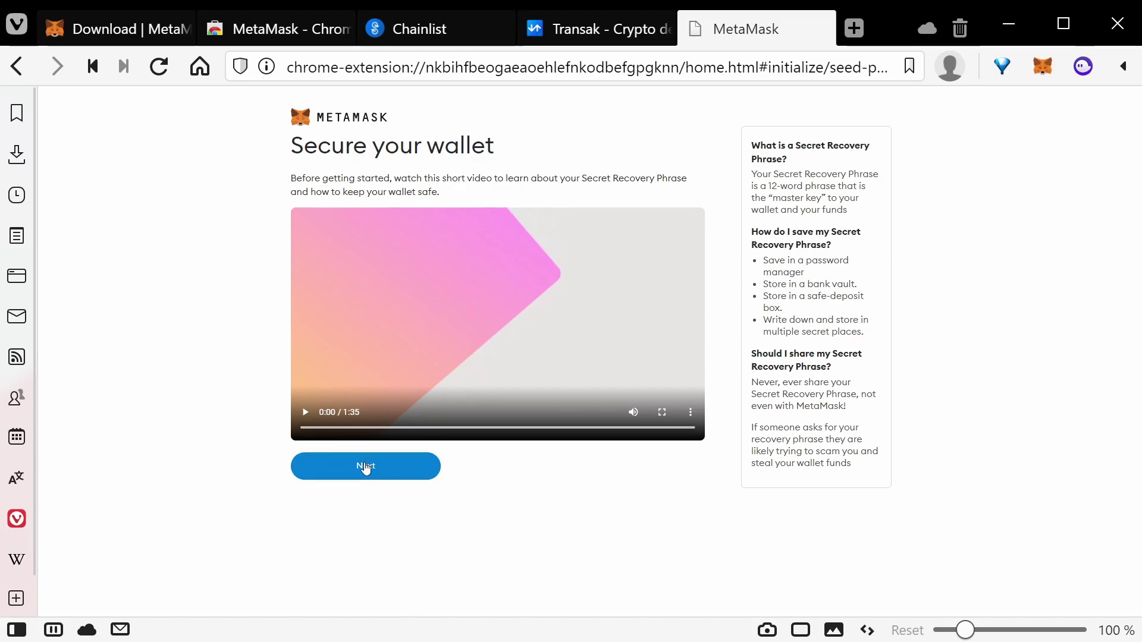
pyautogui.click(369, 466)
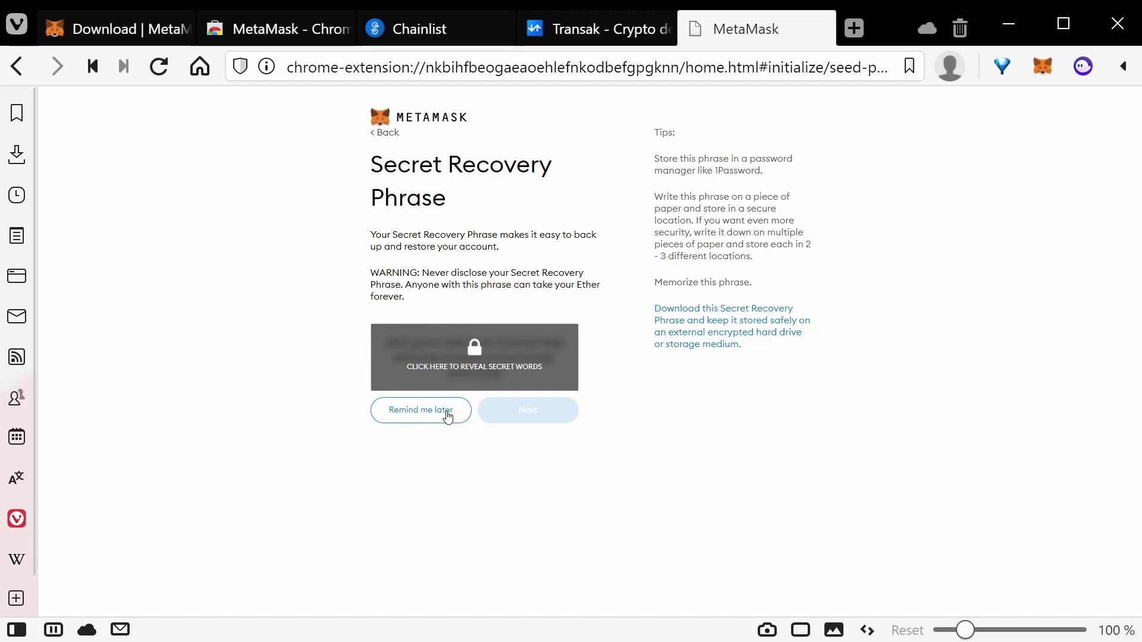
pyautogui.click(443, 417)
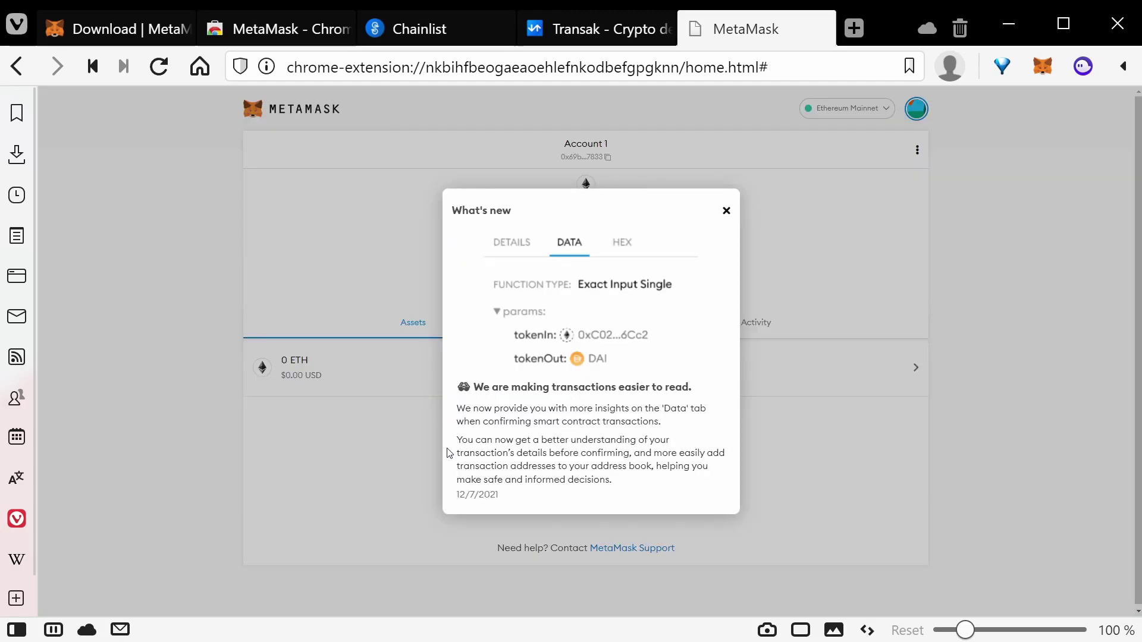
# Dismiss the What's new notice and close the MetaMask, Chrome Web Store and download tabs.
pyautogui.click(727, 212)
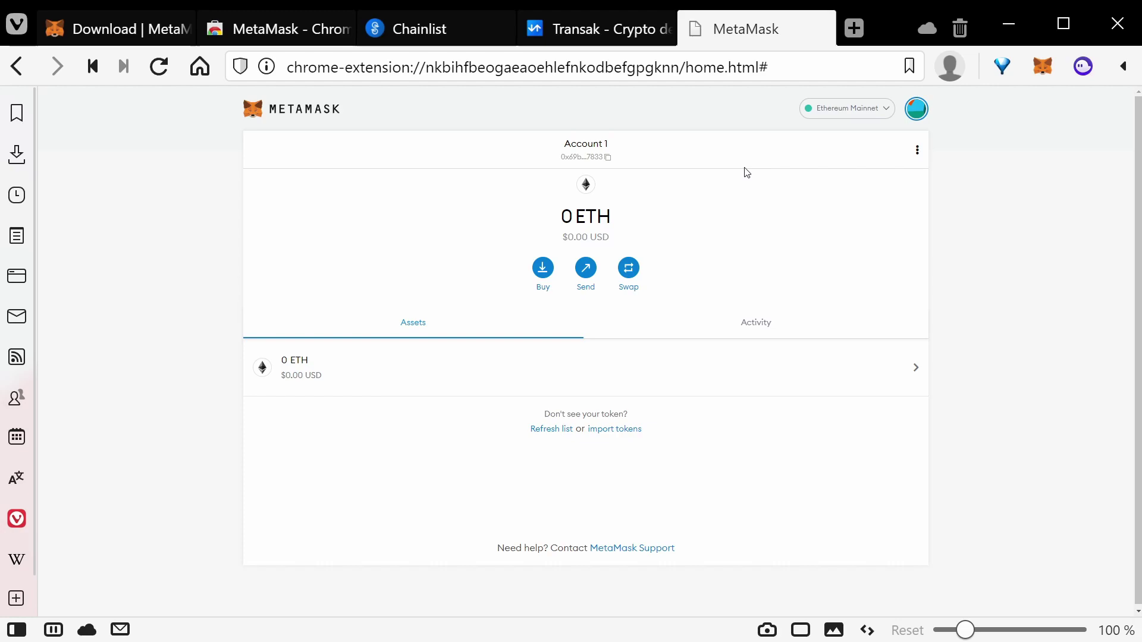
pyautogui.click(821, 30)
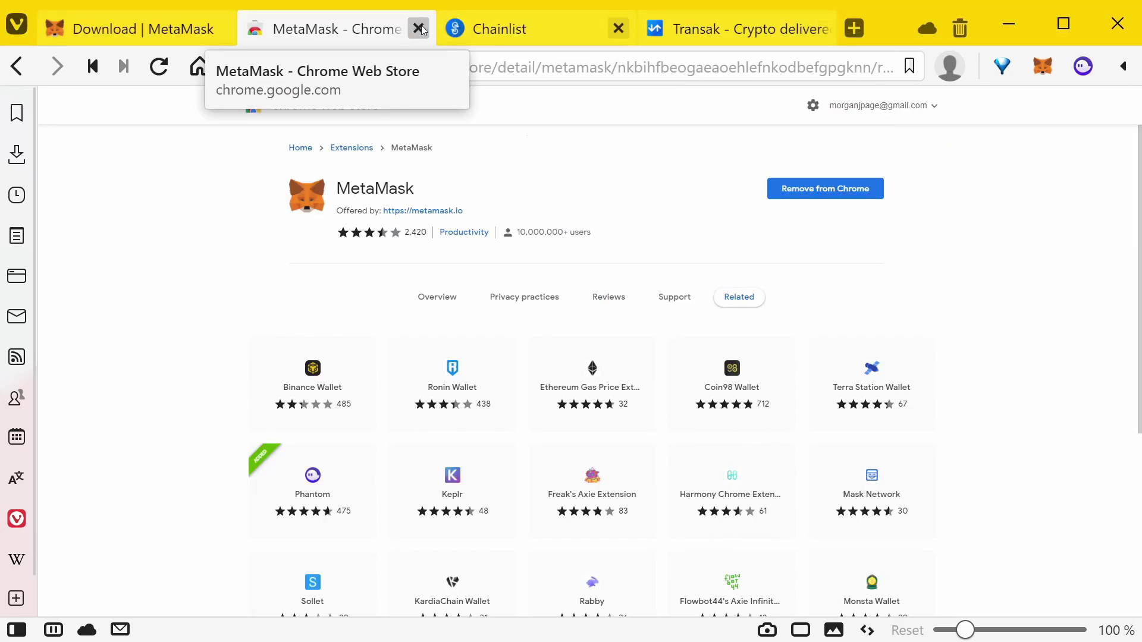
pyautogui.click(419, 28)
pyautogui.click(232, 29)
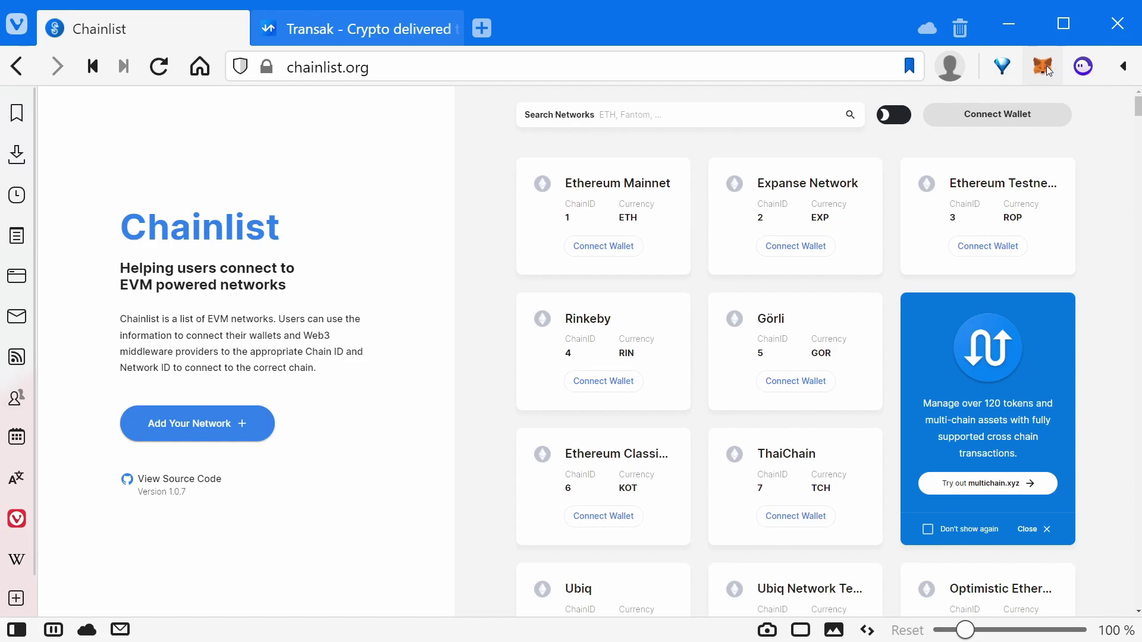
pyautogui.click(1046, 65)
pyautogui.scroll(-1, 988, 434)
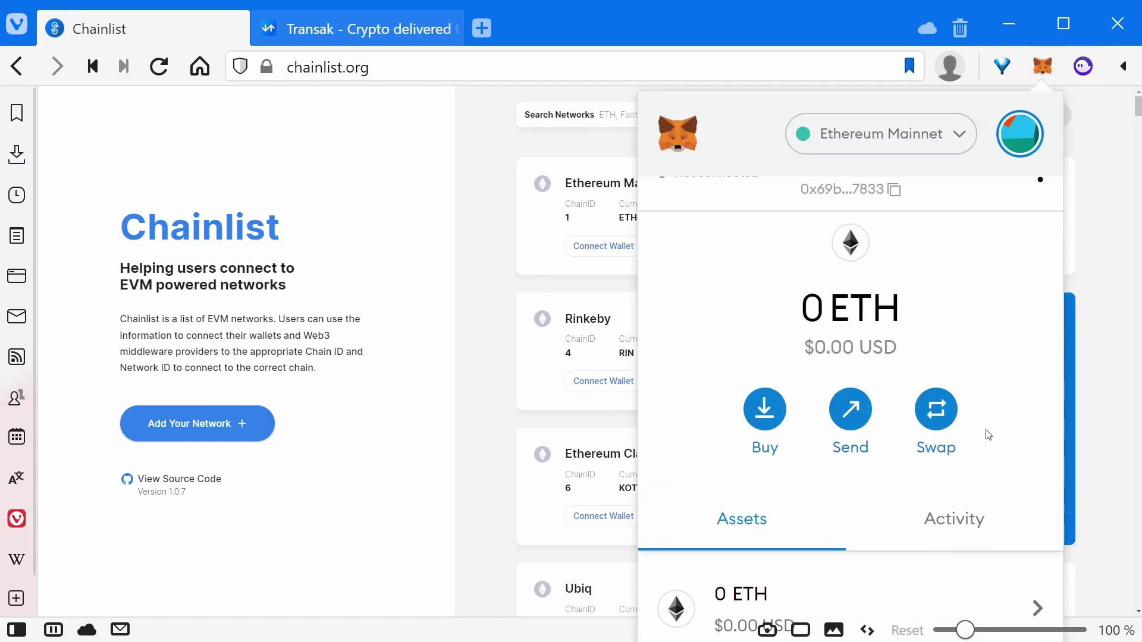
pyautogui.scroll(1, 964, 439)
pyautogui.scroll(-1, 955, 439)
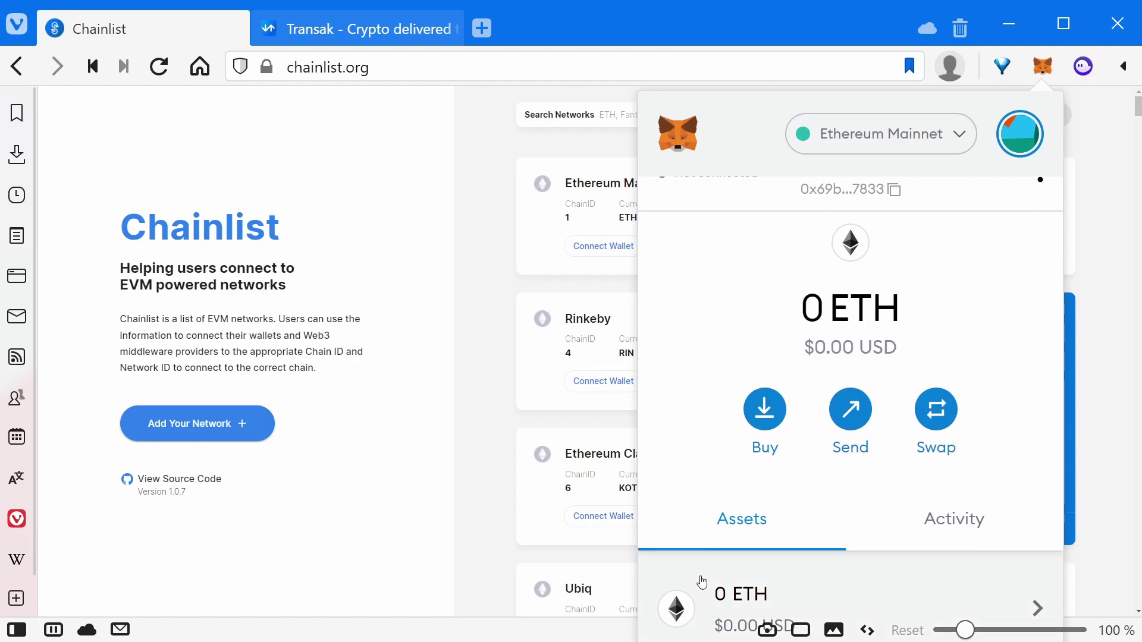
pyautogui.scroll(1, 937, 261)
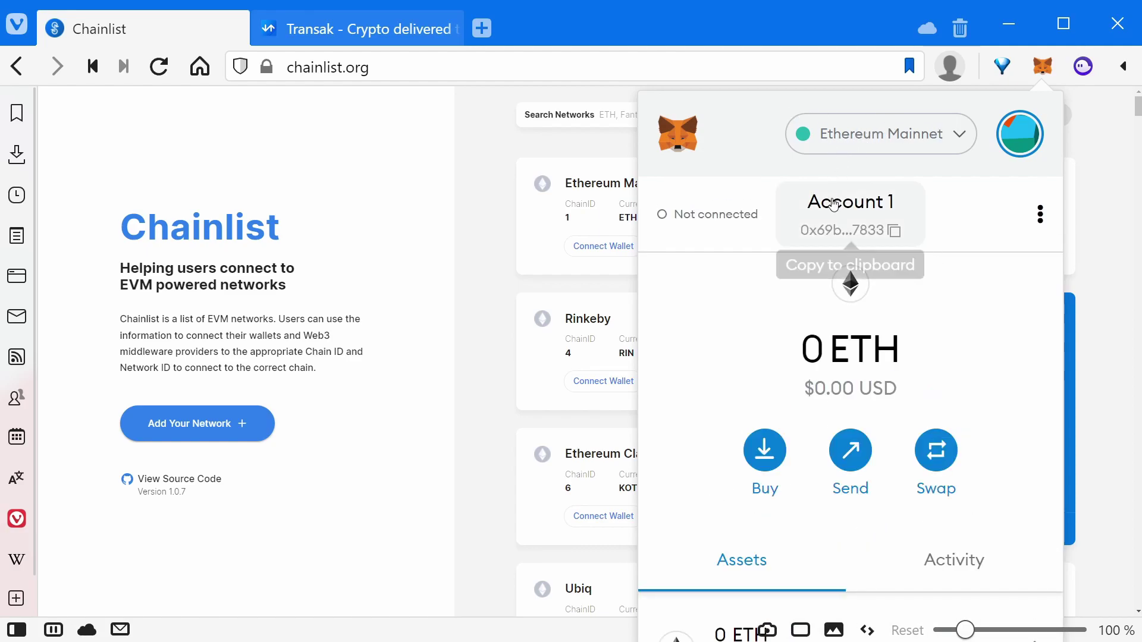
pyautogui.click(960, 137)
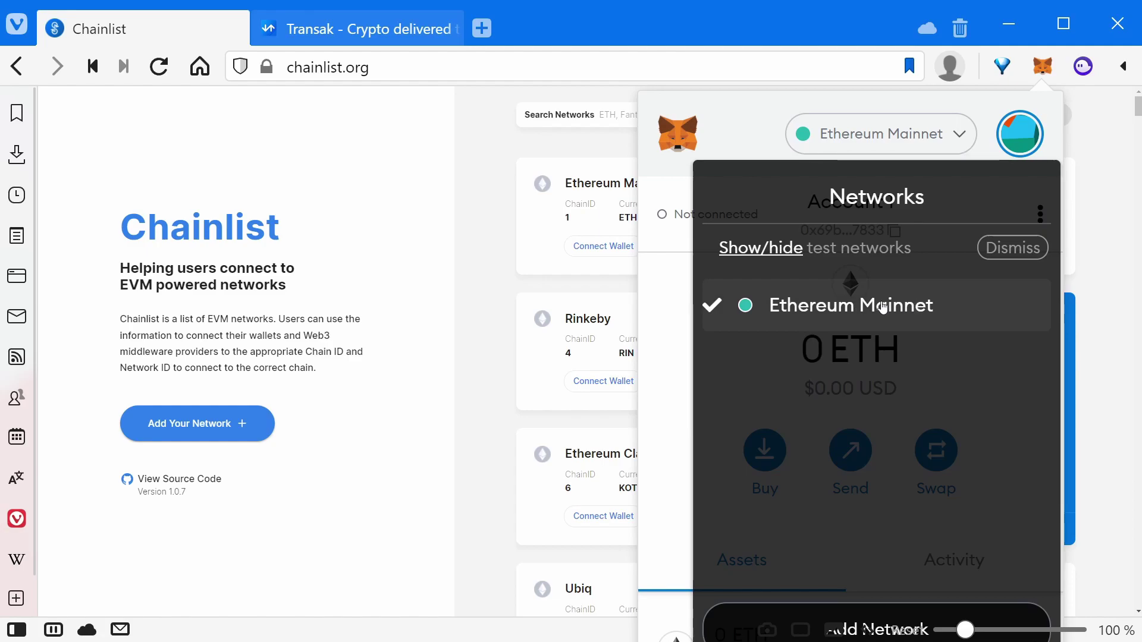
pyautogui.click(961, 141)
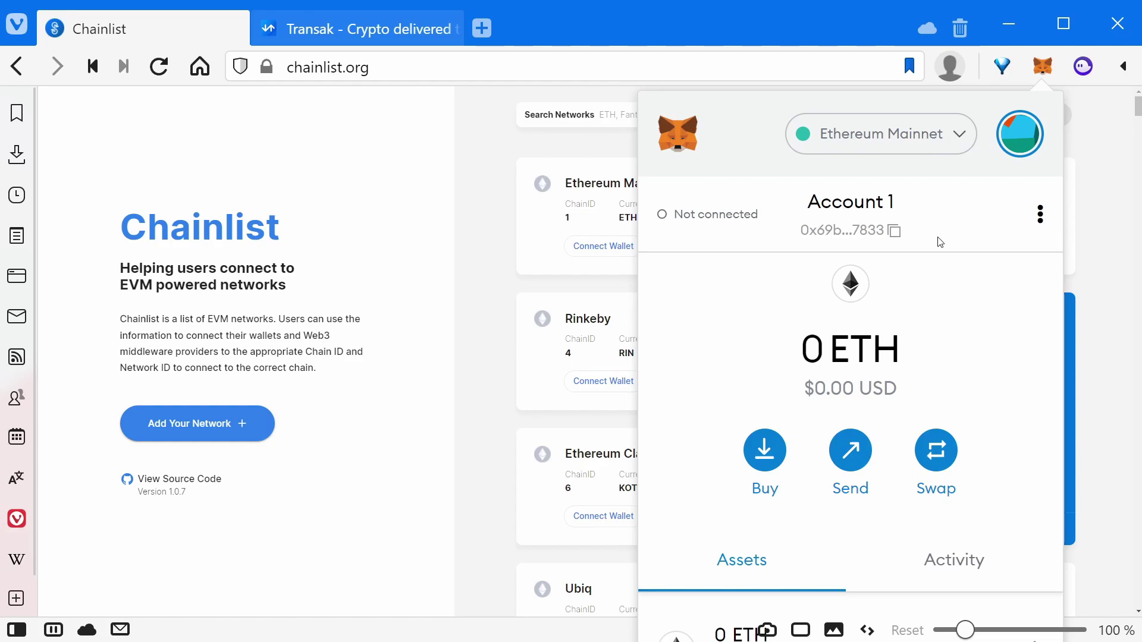
pyautogui.click(961, 141)
pyautogui.click(506, 226)
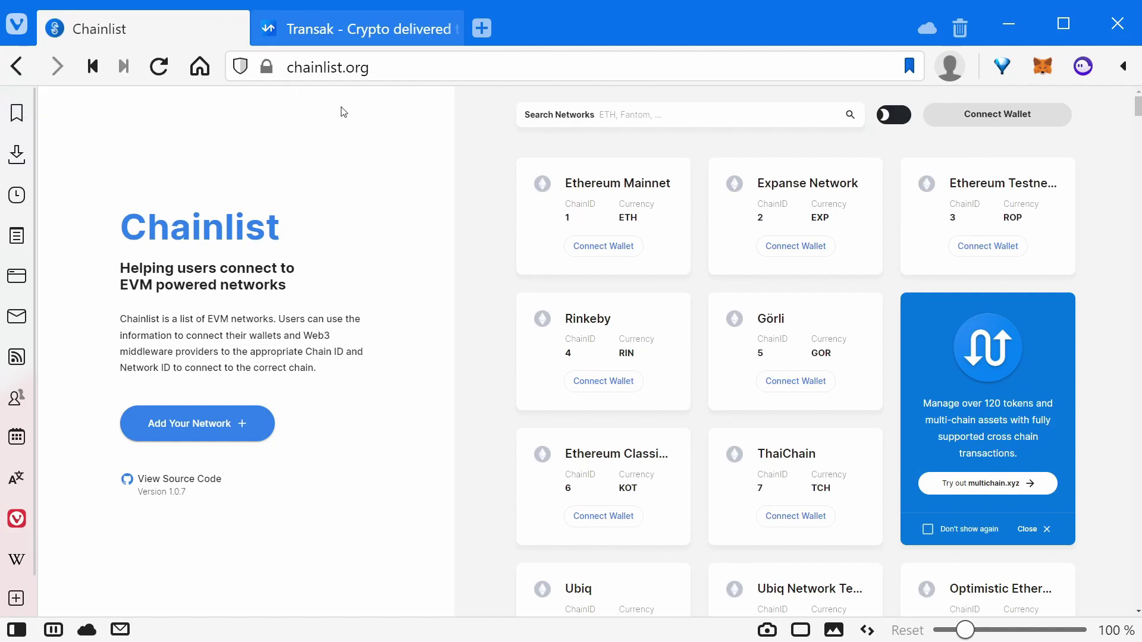
# Filter Chainlist to 'polygon', connect Account 1, and request adding Polygon Mainnet to MetaMask.
pyautogui.click(629, 116)
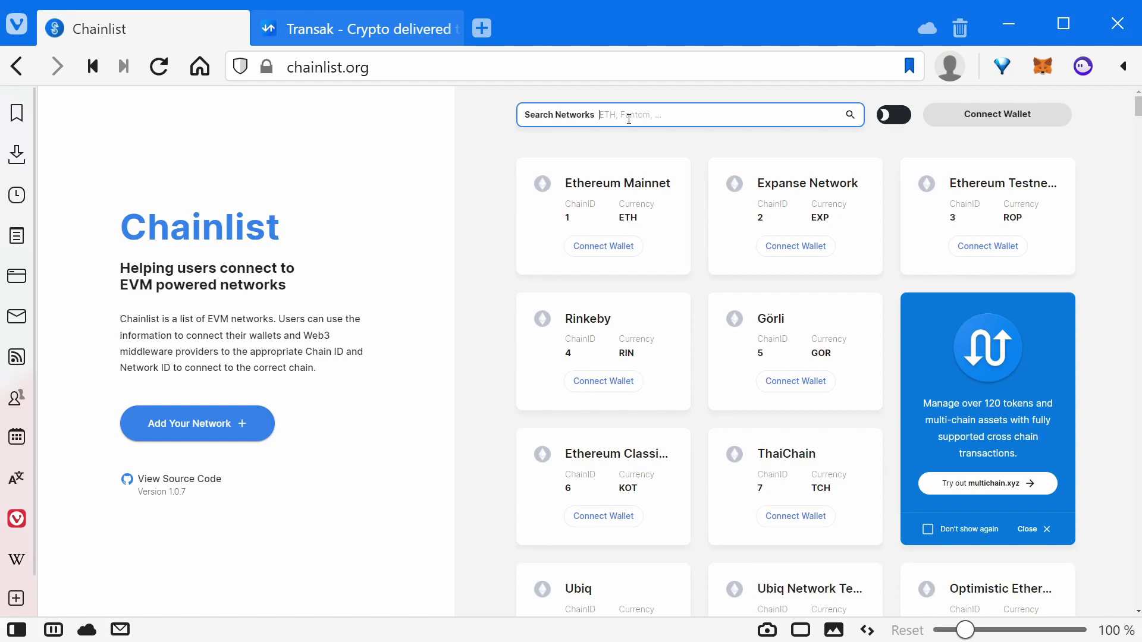
pyautogui.write('polygon')
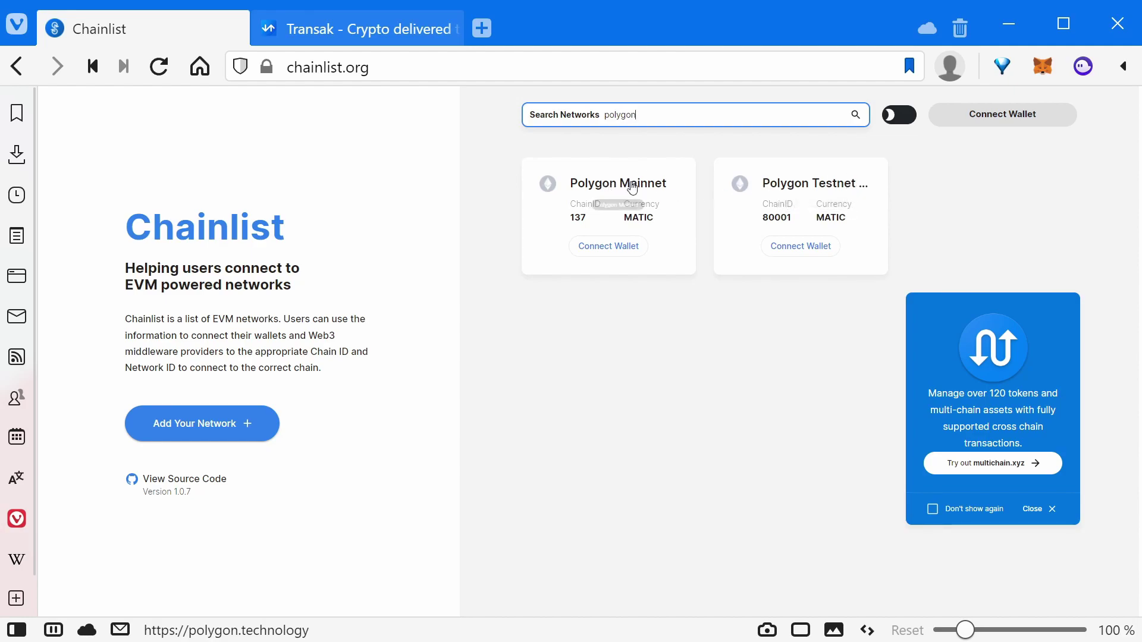
pyautogui.click(610, 249)
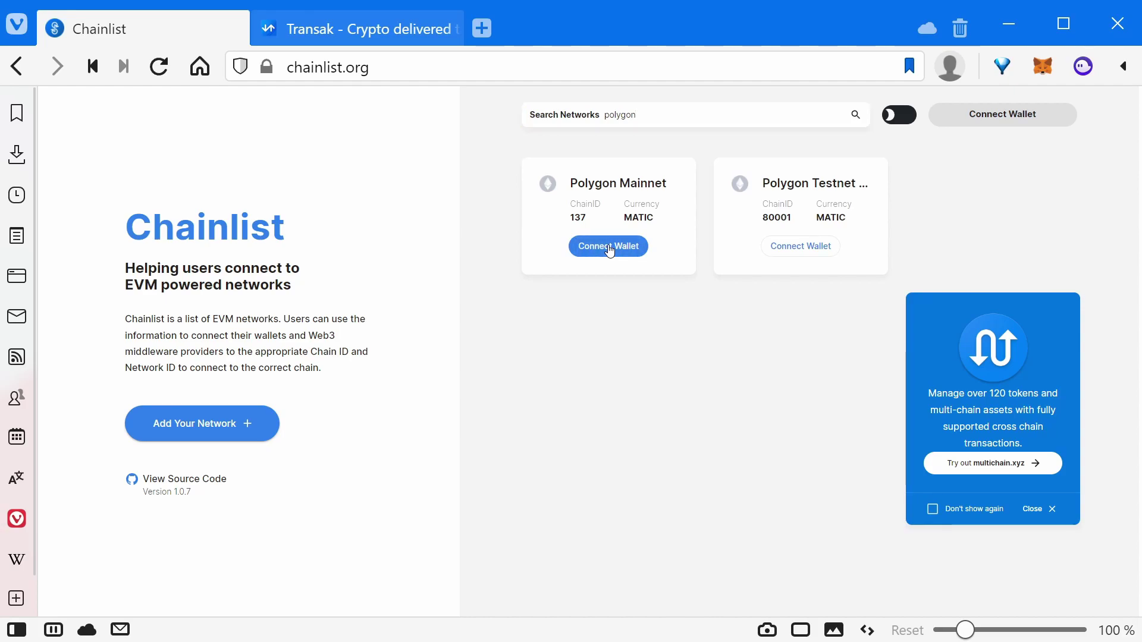
pyautogui.moveTo(999, 392); pyautogui.dragTo(1125, 536)
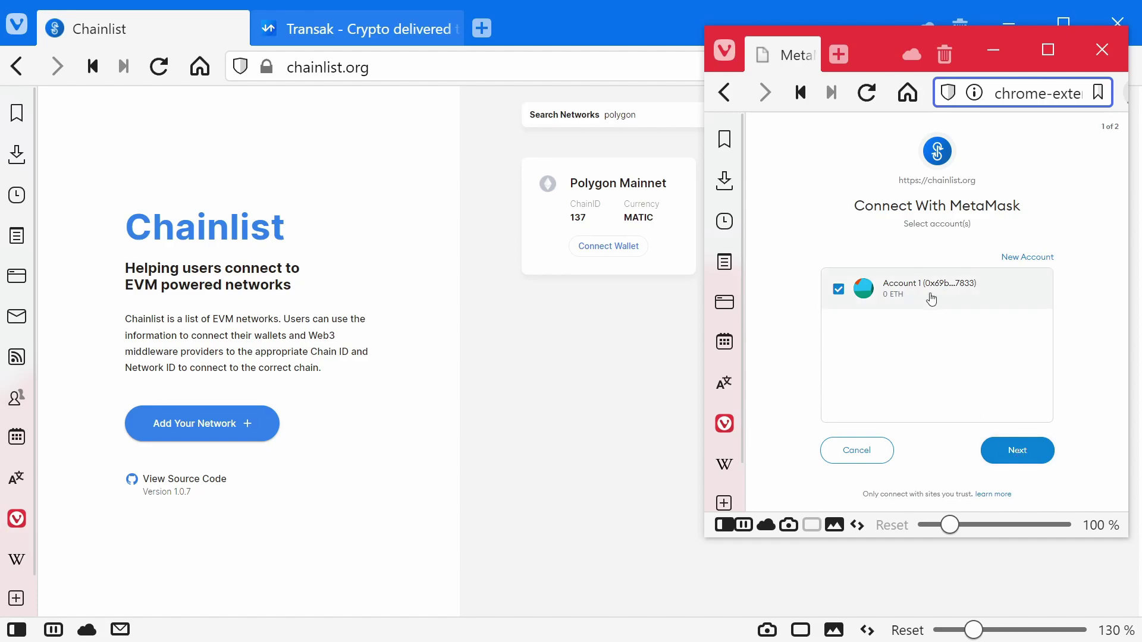
pyautogui.click(1029, 454)
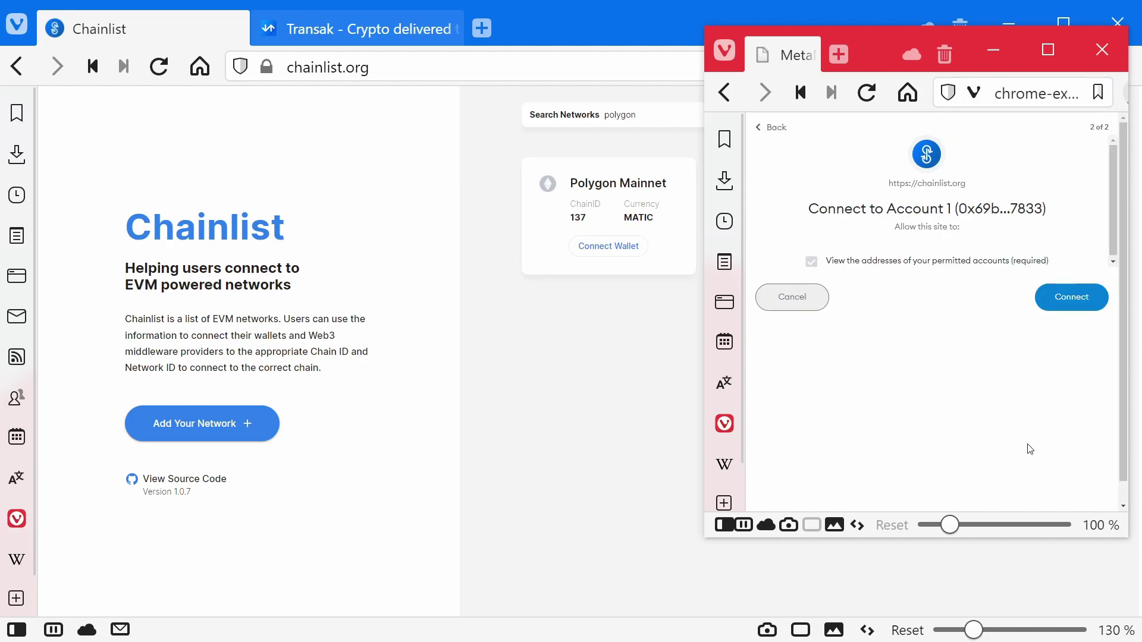
pyautogui.click(1083, 297)
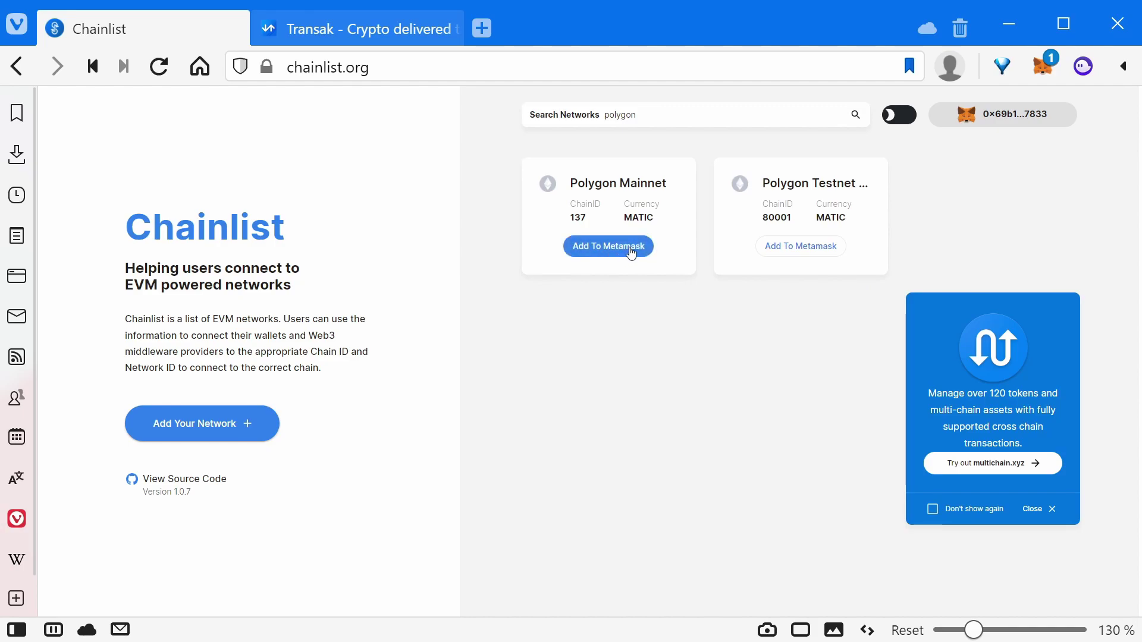
pyautogui.click(631, 252)
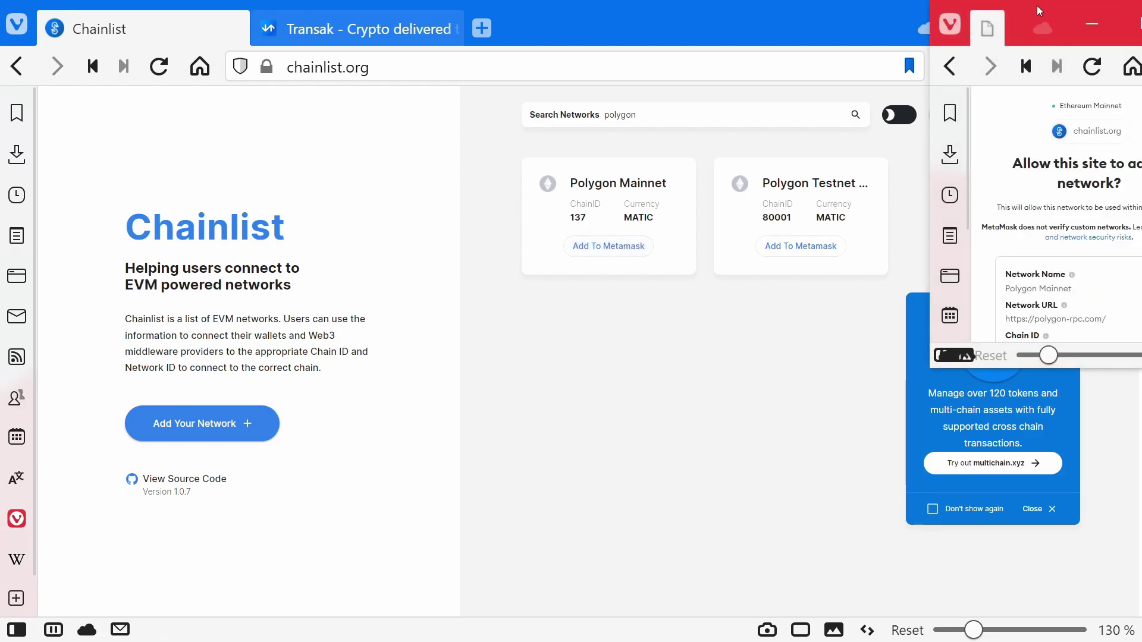
# Approve adding Polygon Mainnet in the MetaMask popup and switch the wallet to it.
pyautogui.moveTo(1037, 6); pyautogui.dragTo(753, 28)
pyautogui.moveTo(935, 388); pyautogui.dragTo(1089, 530)
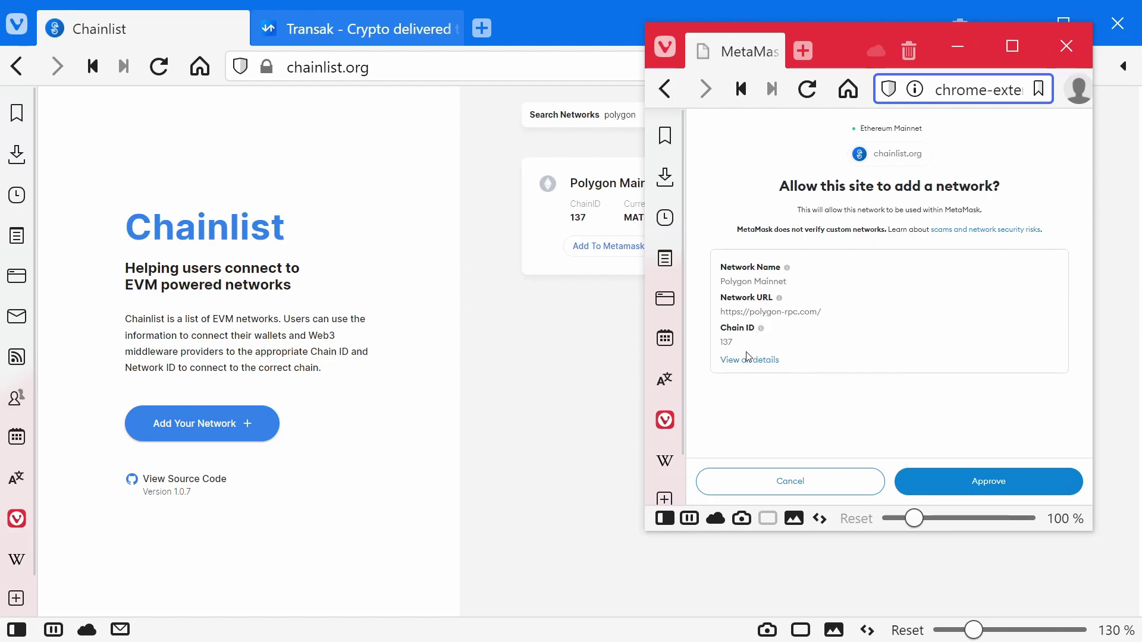
pyautogui.click(1009, 483)
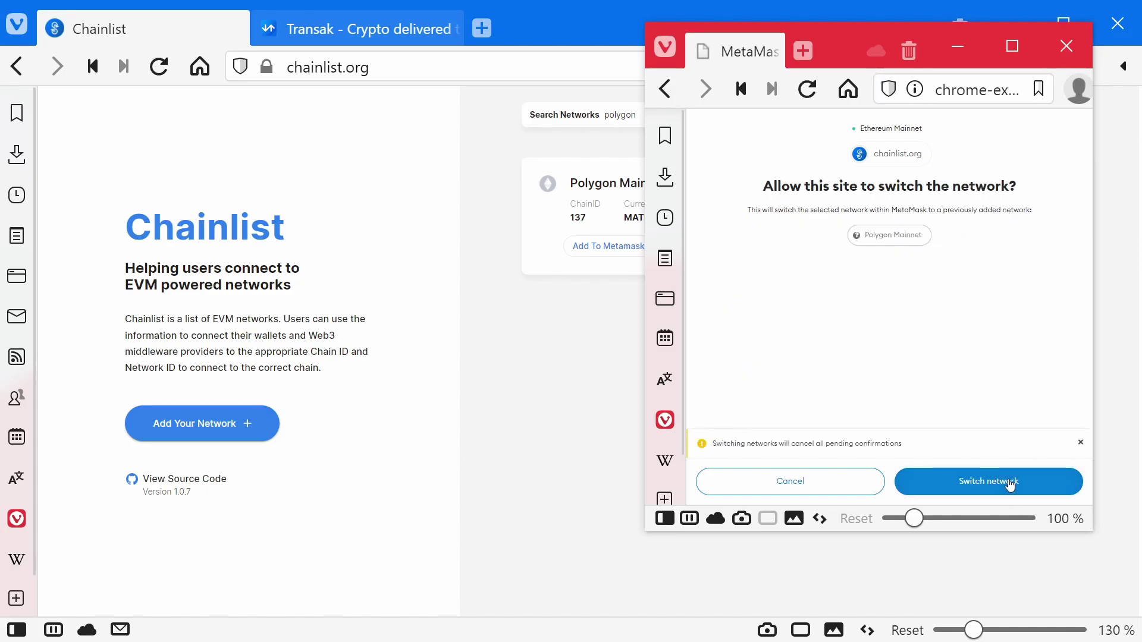
pyautogui.click(989, 483)
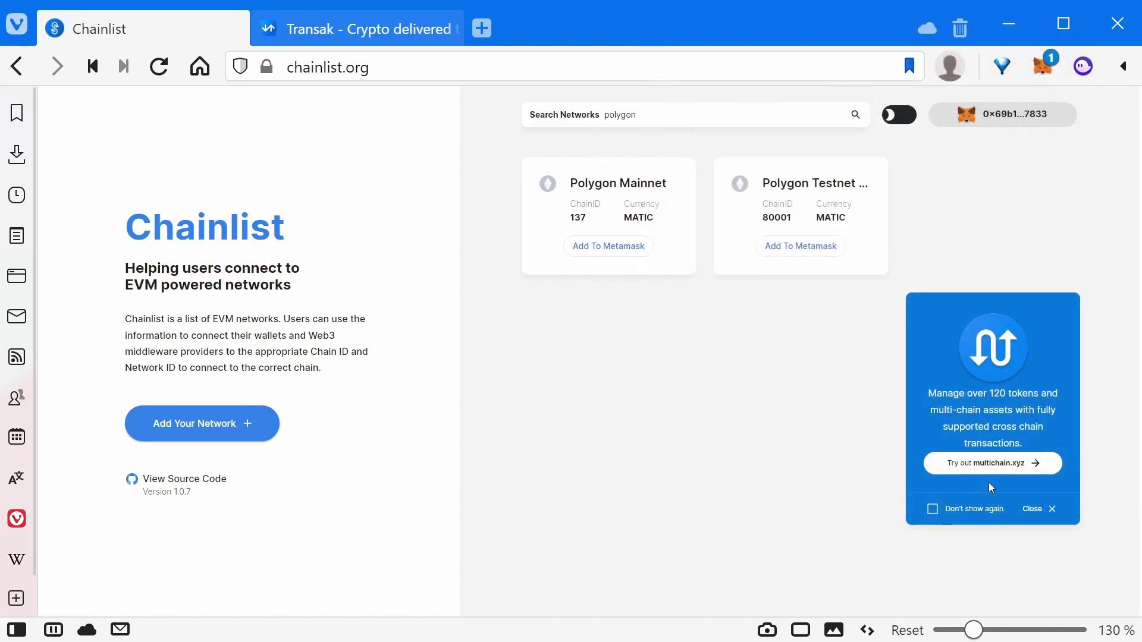
# Verify the wallet holds 0 MATIC on Polygon Mainnet, then return to the Transak buy page.
pyautogui.click(1044, 66)
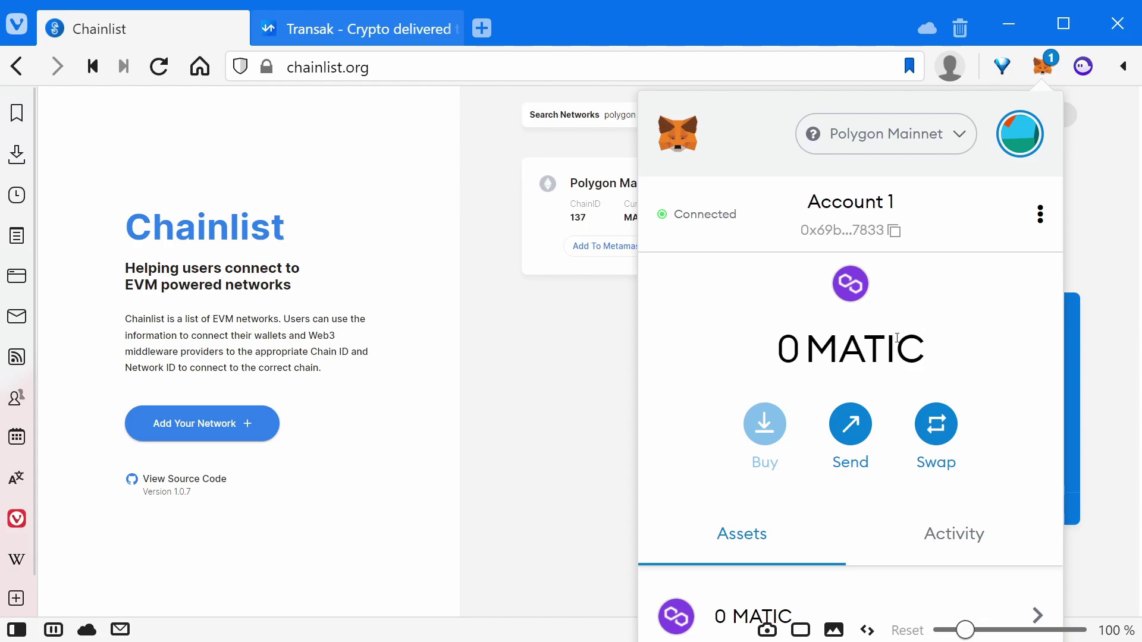
pyautogui.click(568, 368)
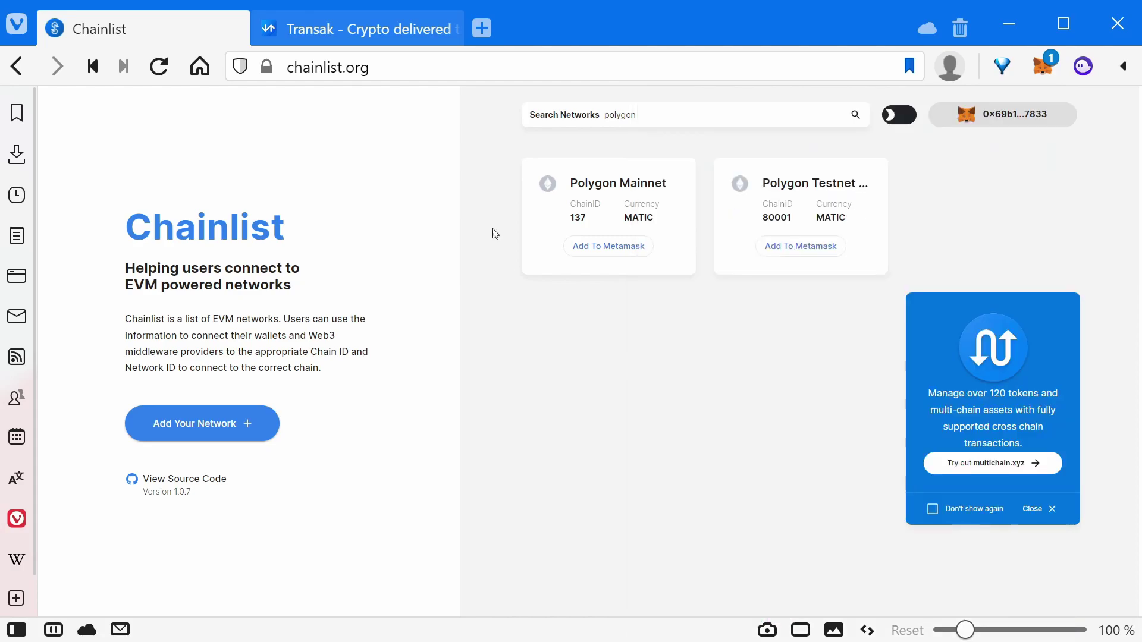
pyautogui.click(365, 25)
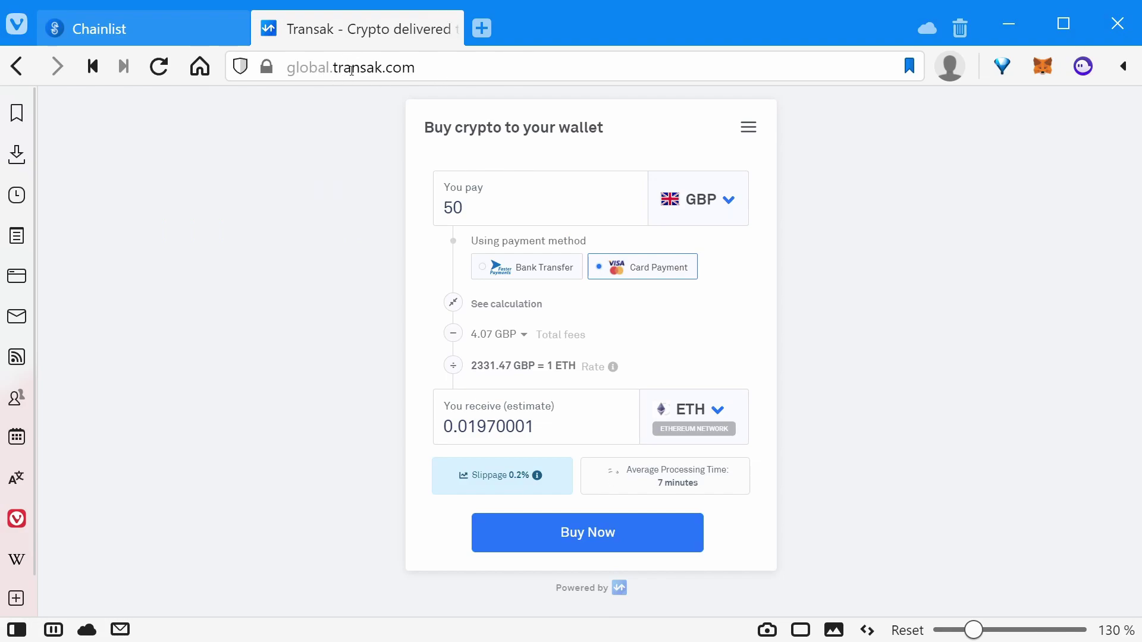
# Open Transak's cryptocurrency list from the ETH dropdown in the You receive box.
pyautogui.click(524, 69)
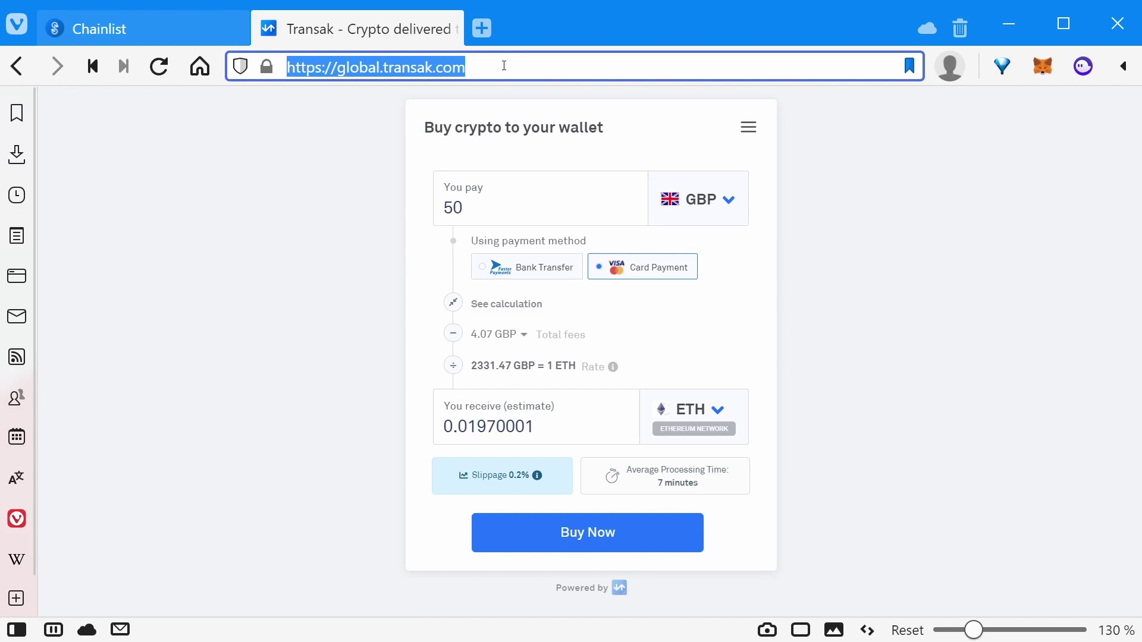
pyautogui.click(945, 187)
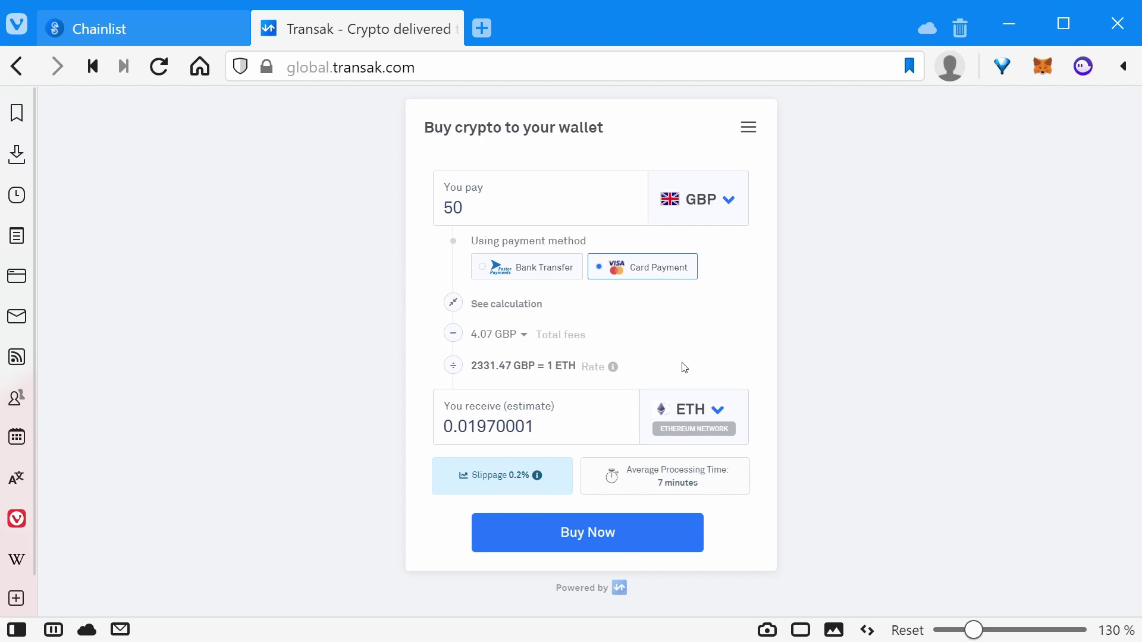
pyautogui.click(716, 411)
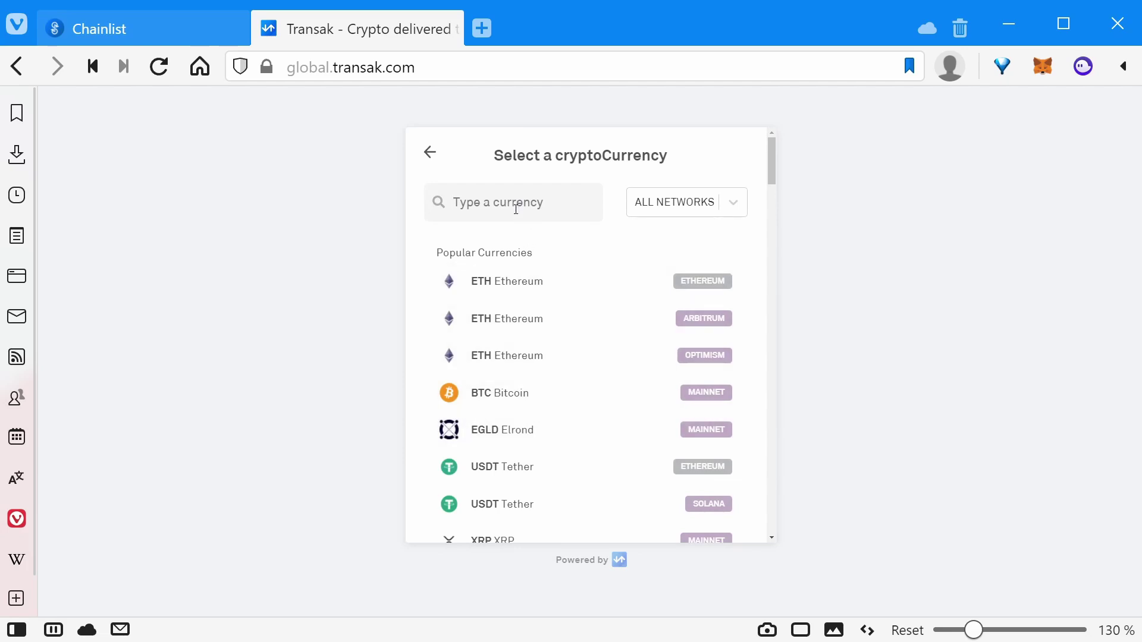
# Search 'polyg', pick MATIC on Polygon at 31.28 MATIC for 50 GBP, and proceed to buy.
pyautogui.write('polyg')
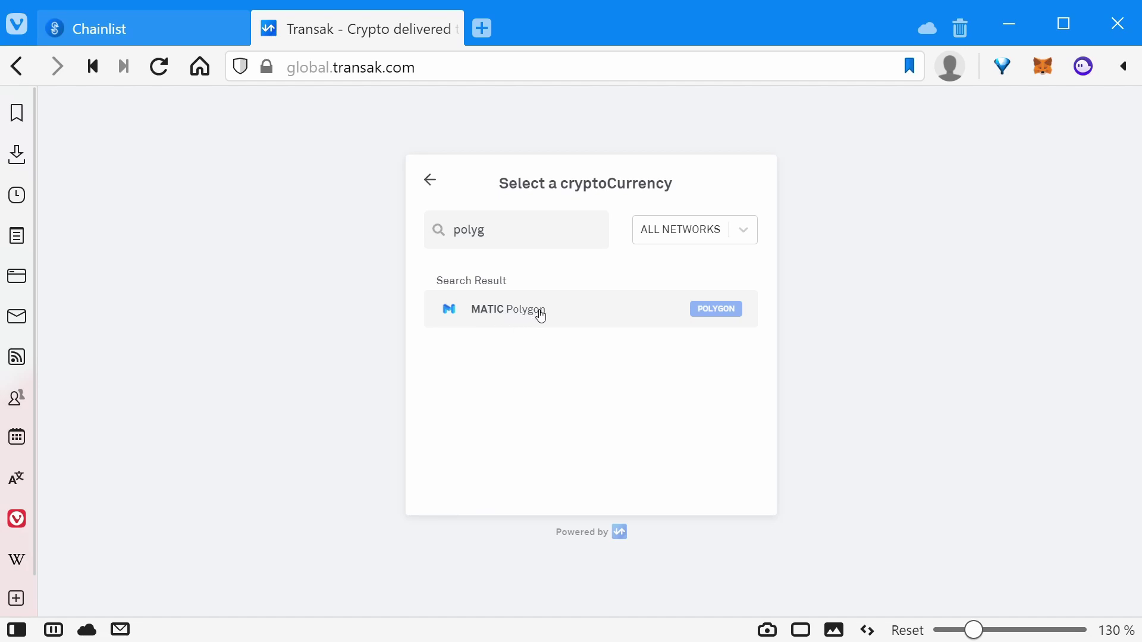
pyautogui.click(566, 313)
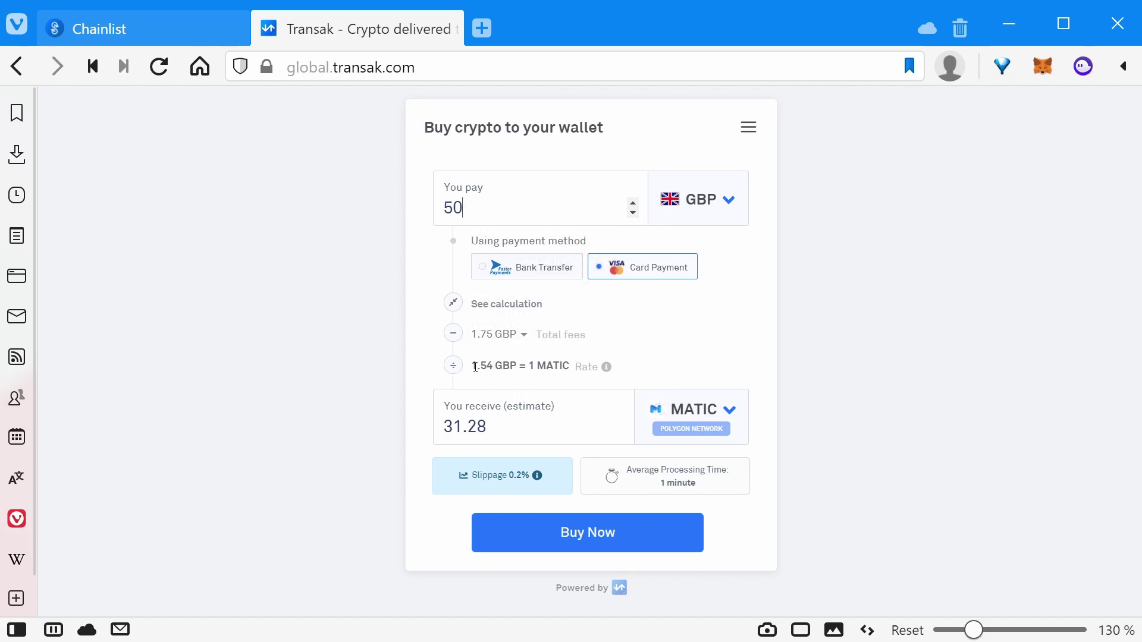
pyautogui.moveTo(564, 371)
pyautogui.click(602, 532)
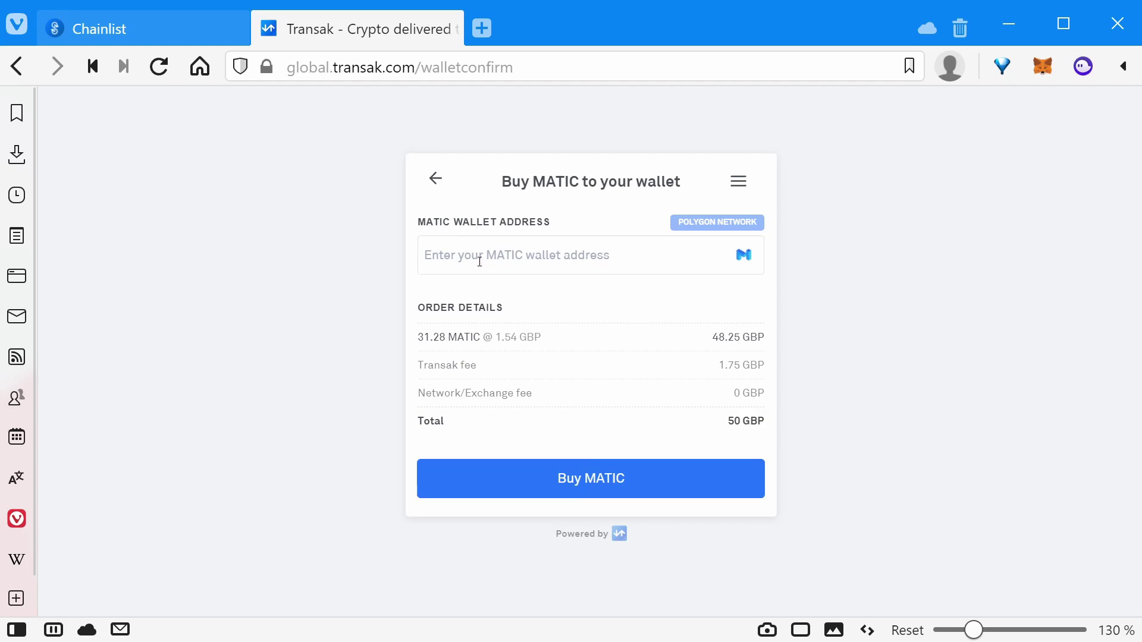
# Copy Account 1's Polygon address from the MetaMask wallet.
pyautogui.click(479, 262)
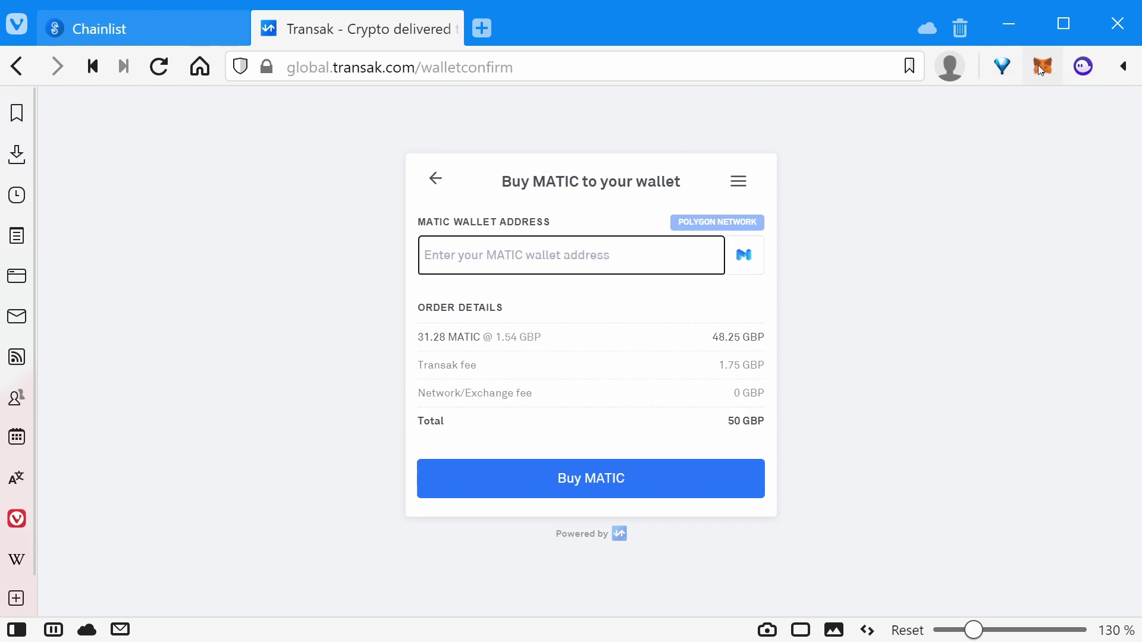
pyautogui.click(1041, 69)
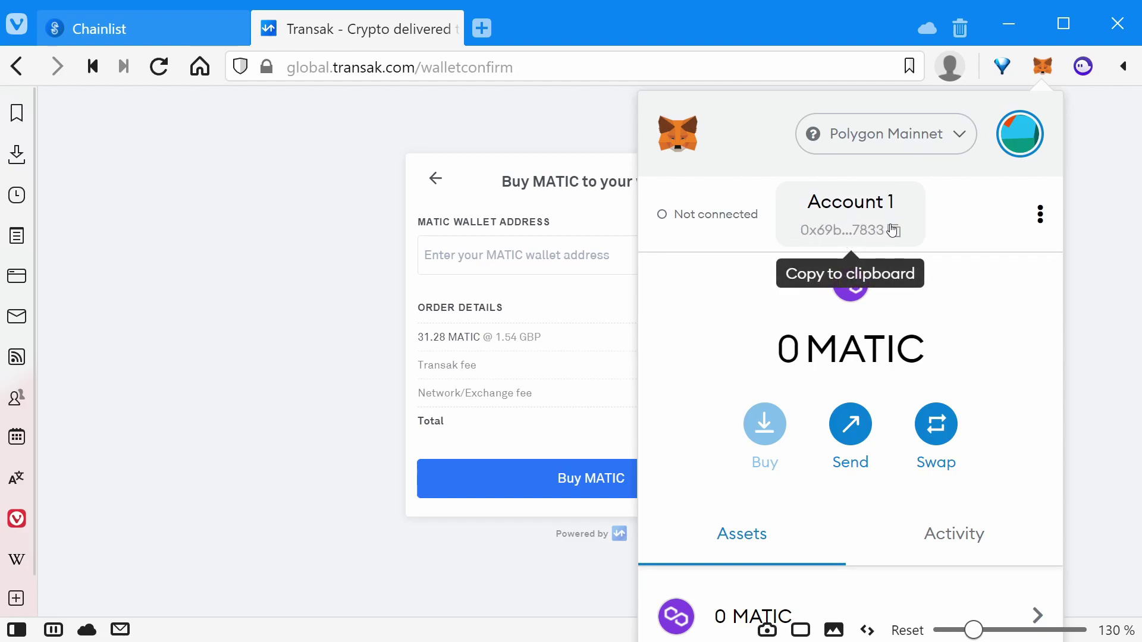
pyautogui.click(893, 230)
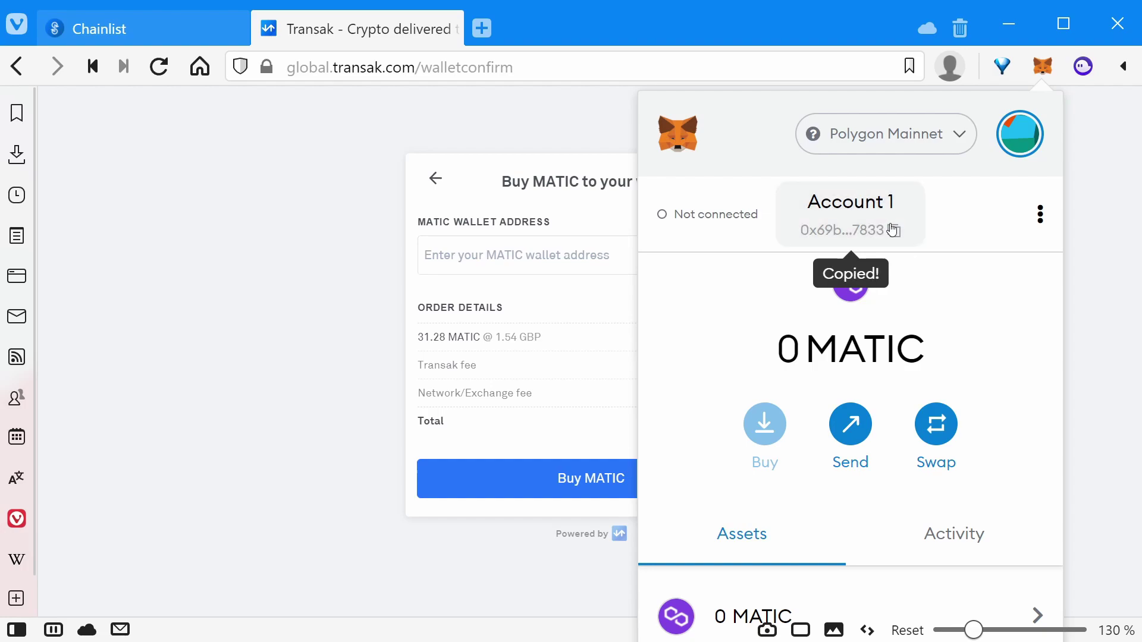
pyautogui.click(591, 134)
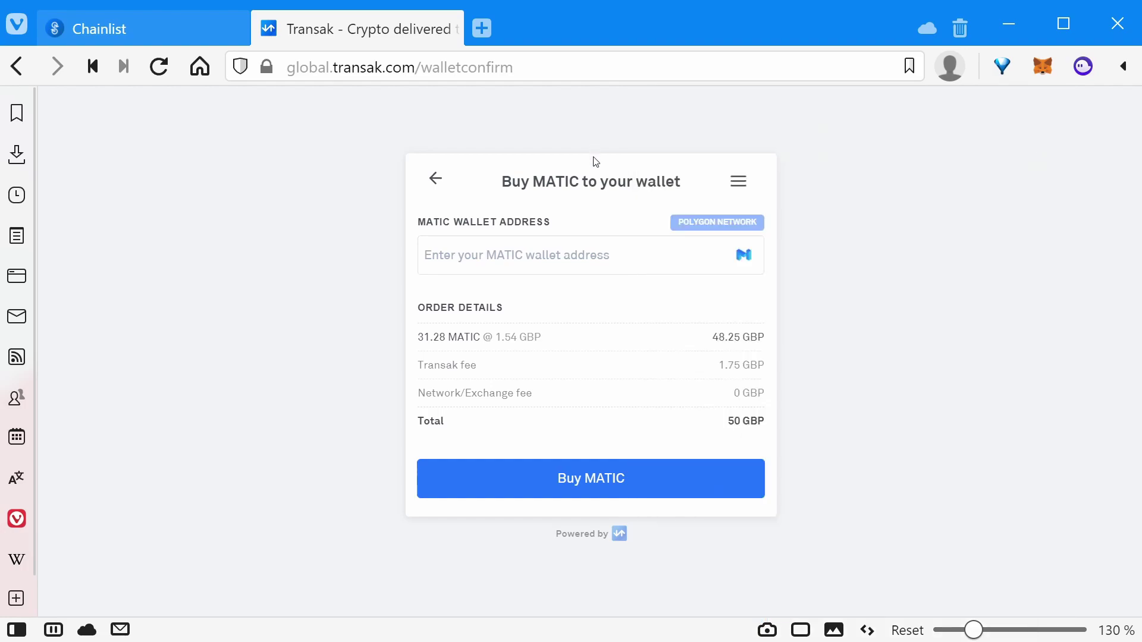
# Paste the address into Transak's MATIC wallet field and submit the 31.28 MATIC order for 50 GBP.
pyautogui.click(537, 257)
pyautogui.rightClick(537, 257)
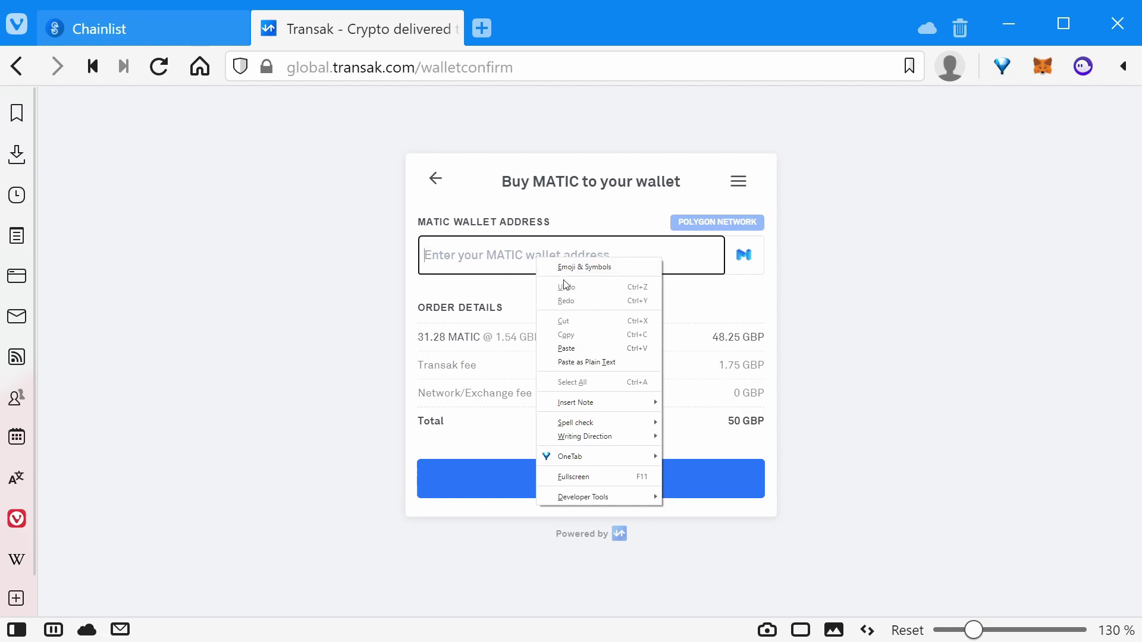
pyautogui.click(585, 349)
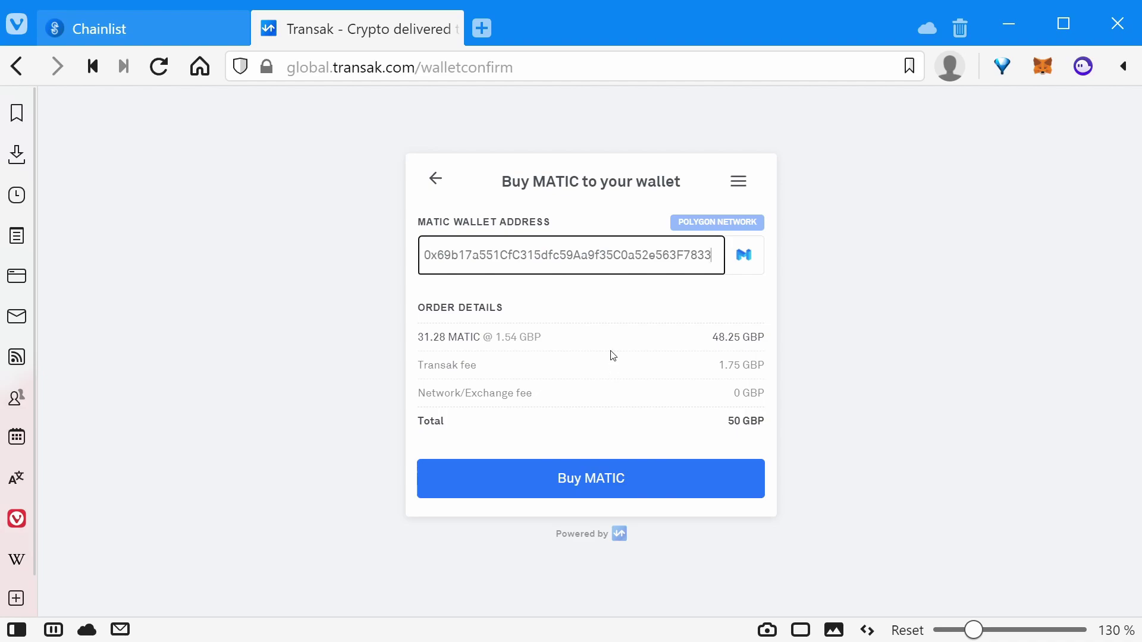
pyautogui.click(603, 474)
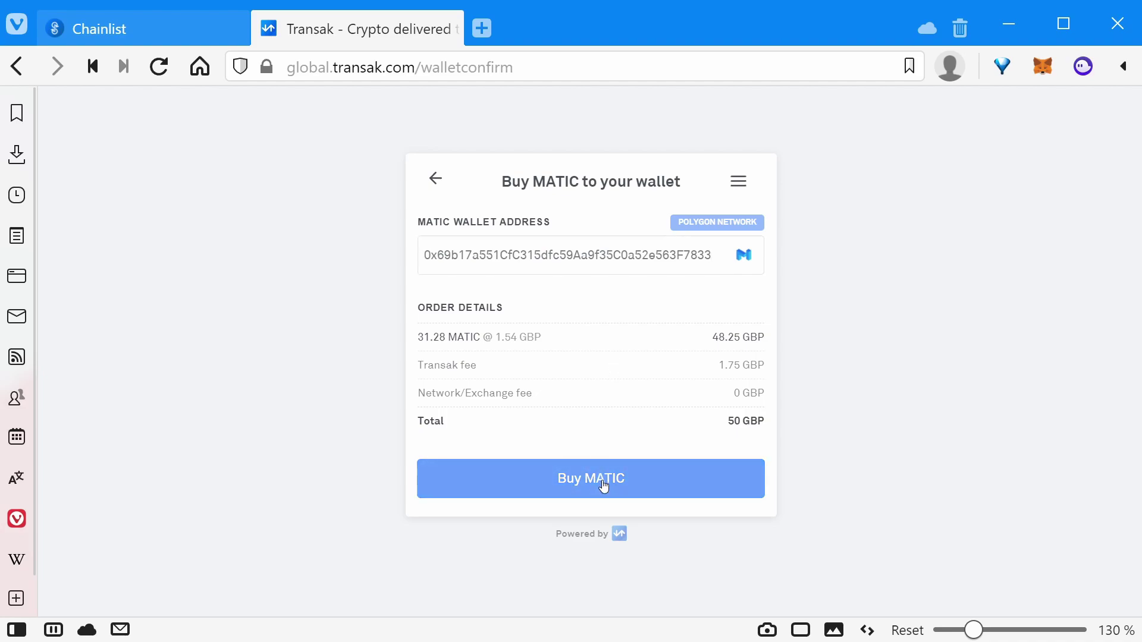
# Enter the account e-mail address in Transak and request a verification code.
pyautogui.click(551, 258)
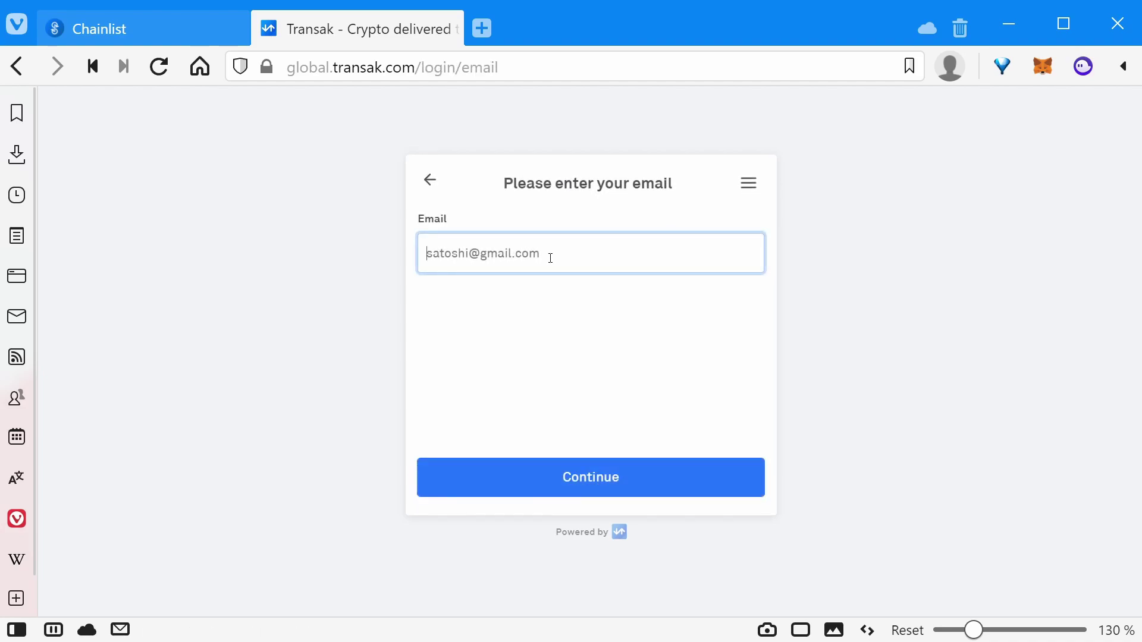
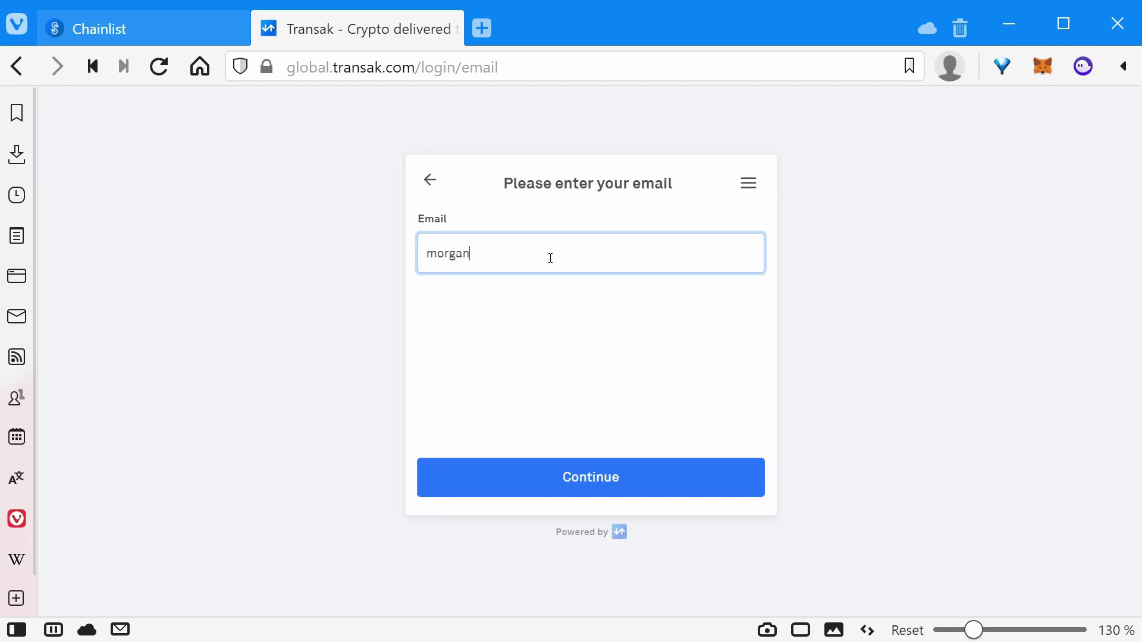
pyautogui.click(597, 474)
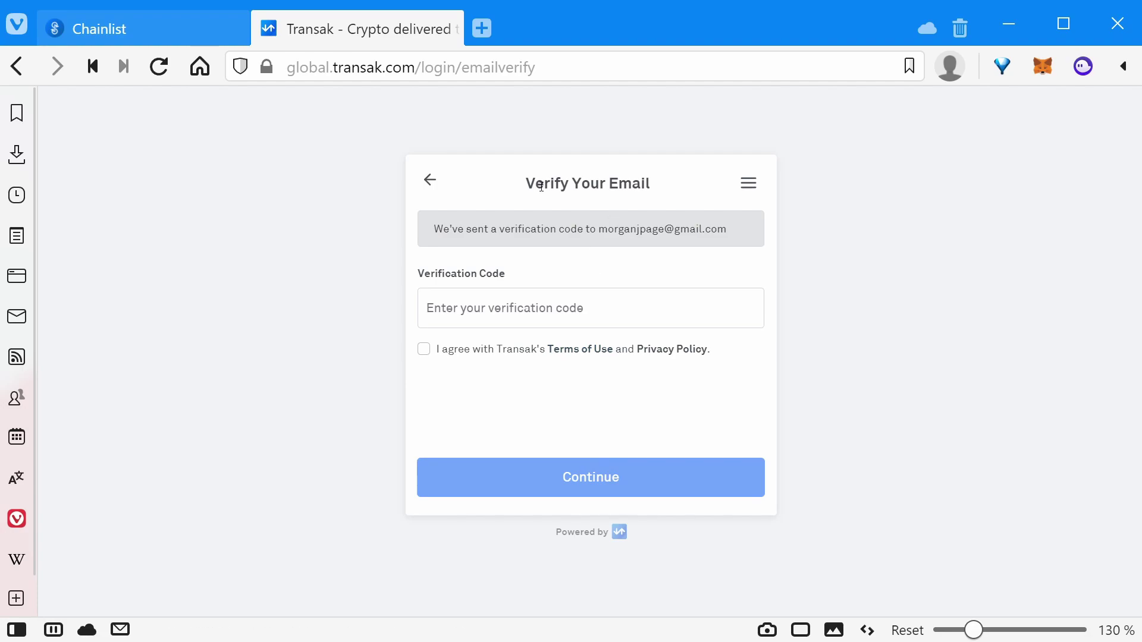
# Enter the e-mailed verification code, accept Transak's Terms of Use, and continue to order confirmation.
pyautogui.click(485, 33)
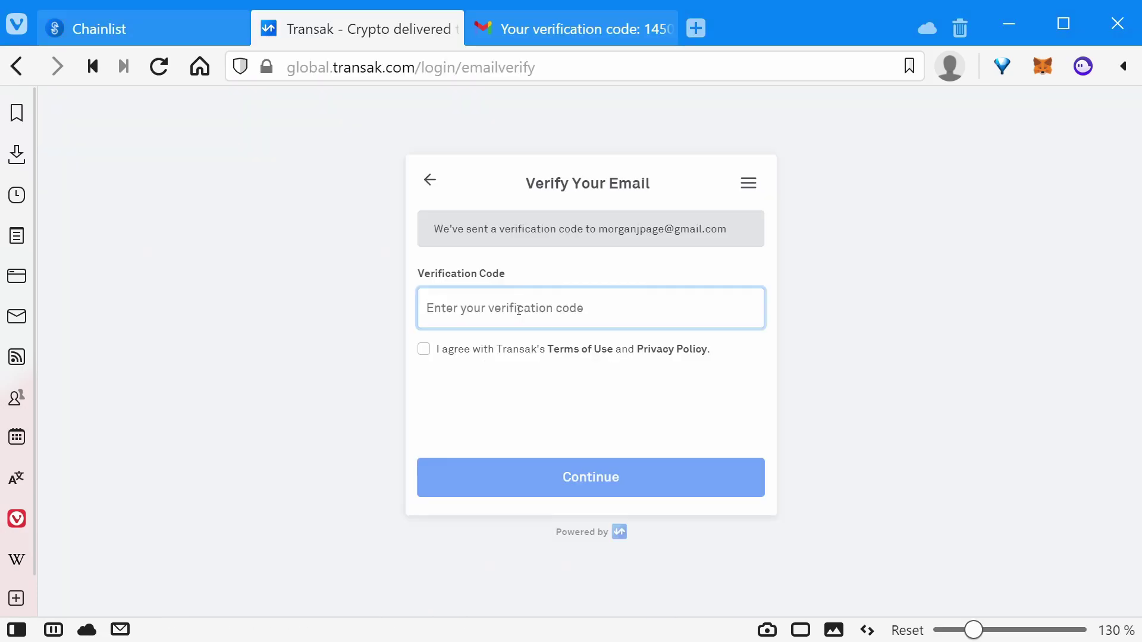
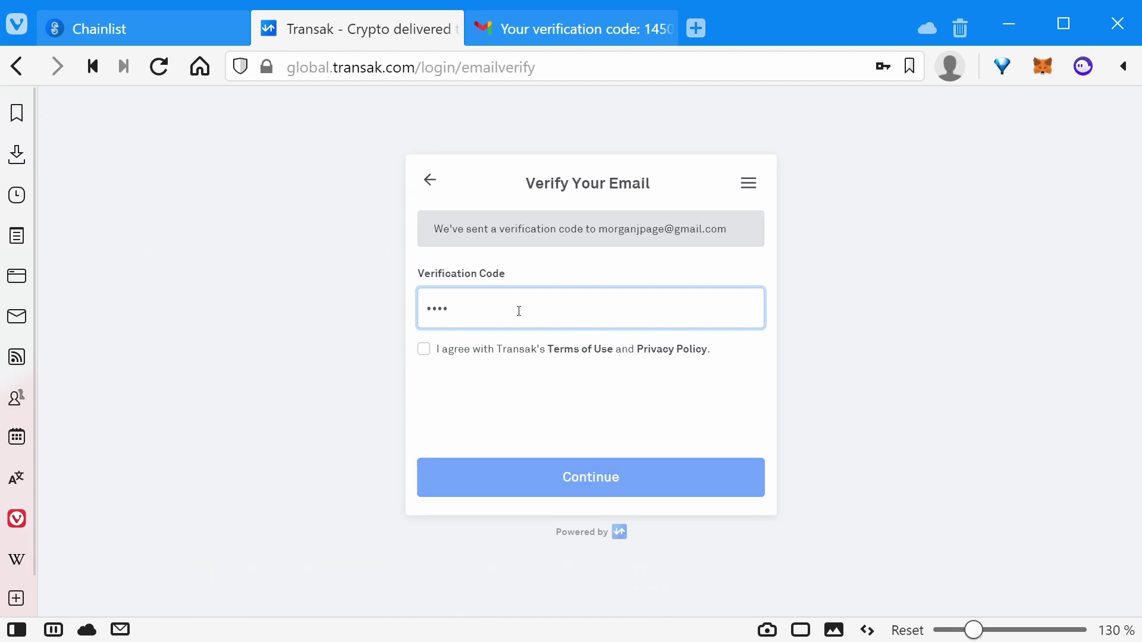
pyautogui.click(424, 349)
pyautogui.click(569, 477)
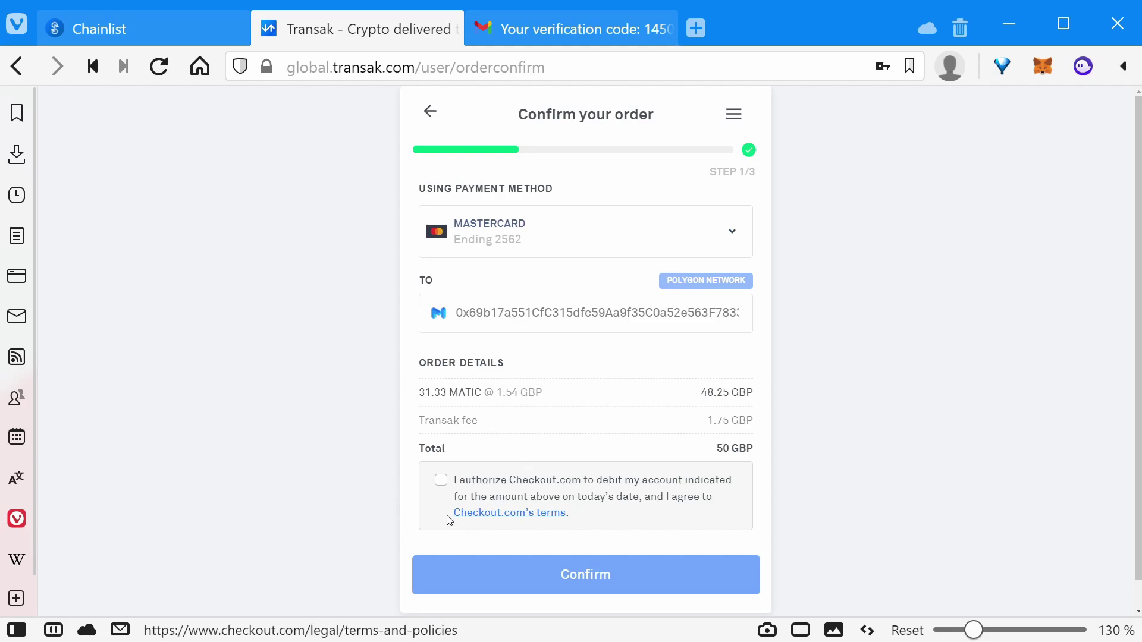
# Authorise Checkout.com to charge the card, confirm the 50 GBP MATIC order, and view its tracking details.
pyautogui.click(441, 481)
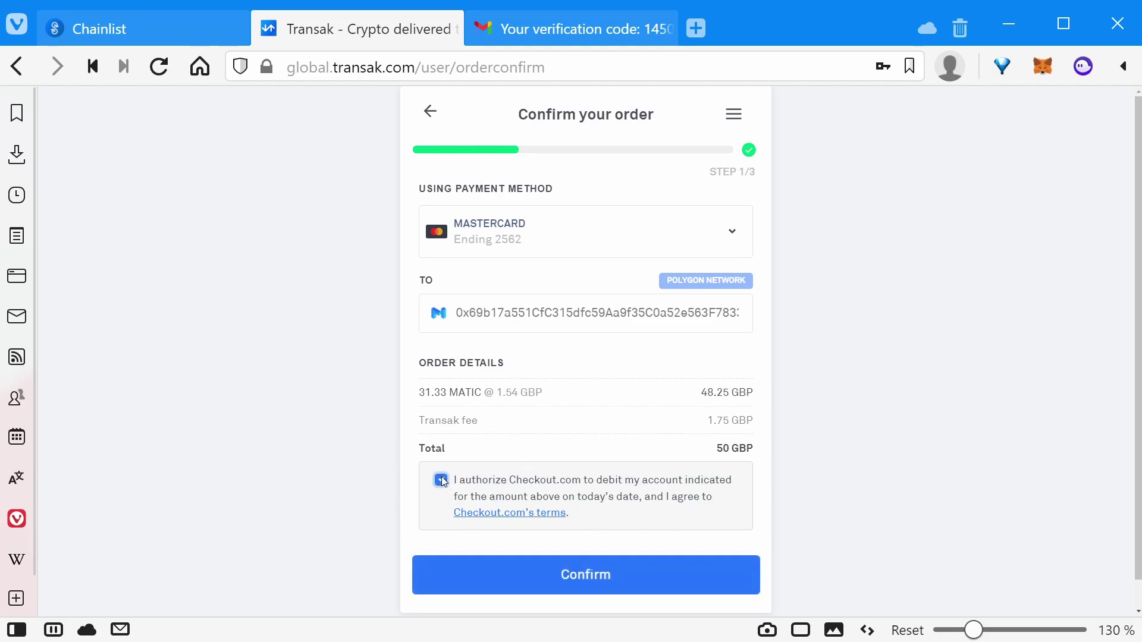
pyautogui.click(594, 578)
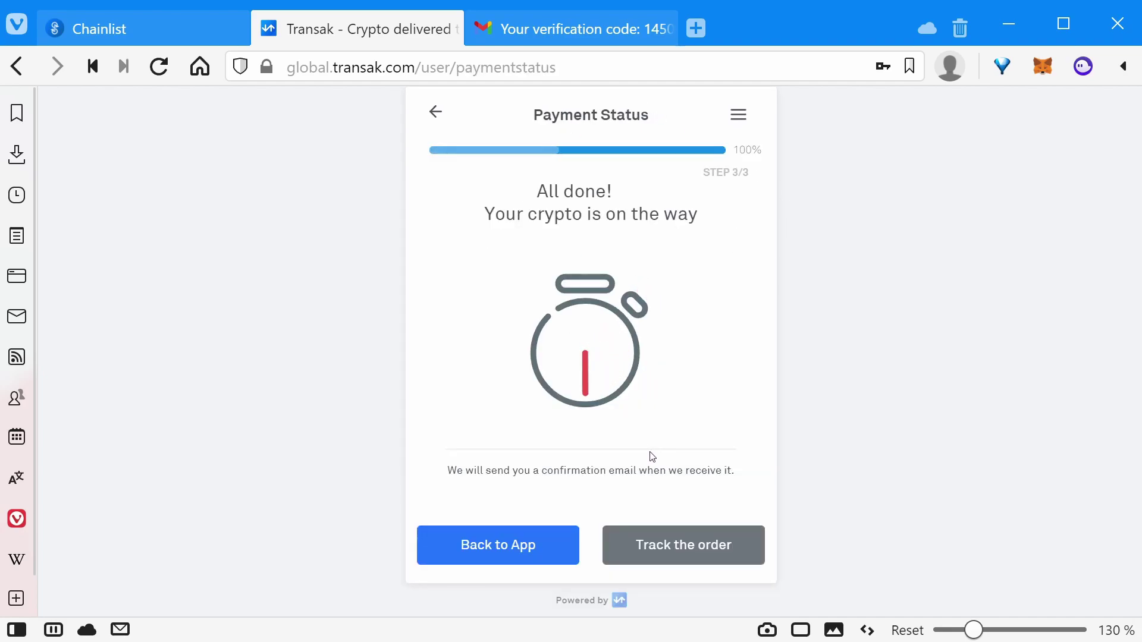
pyautogui.click(687, 543)
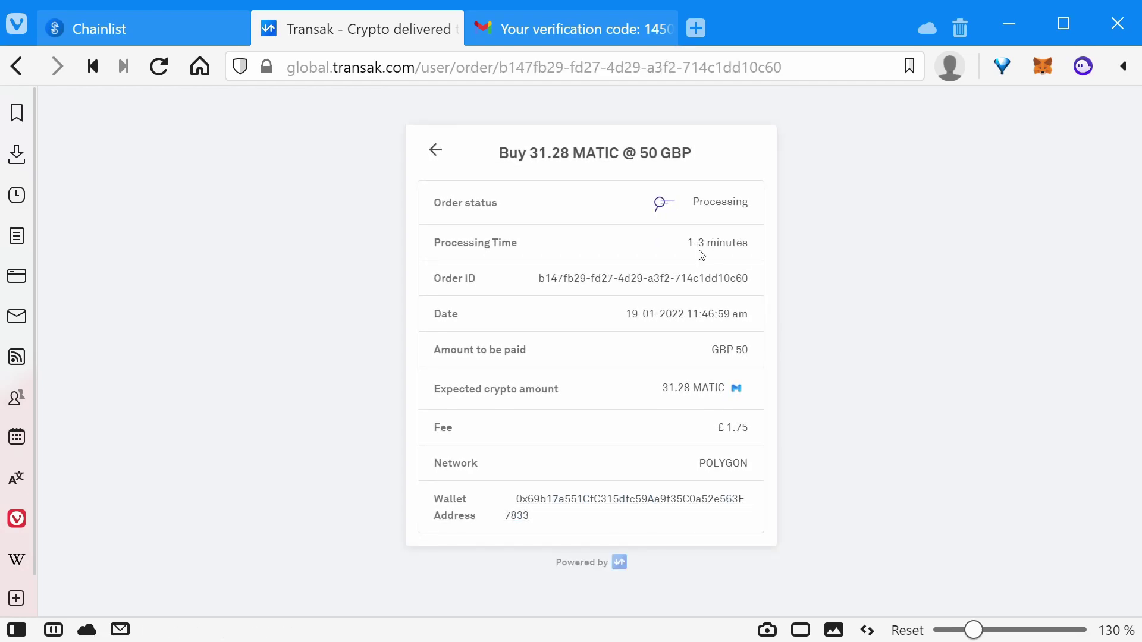
# Check the MetaMask wallet until the order shows Completed and the balance reads 31.2757 MATIC.
pyautogui.click(1038, 70)
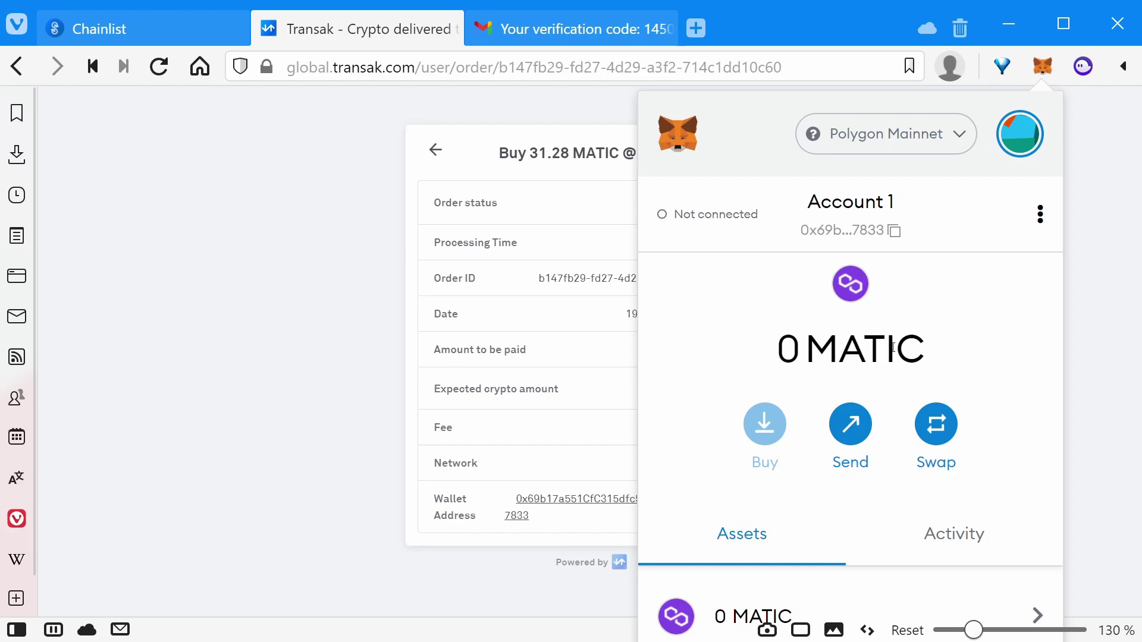
pyautogui.click(1046, 69)
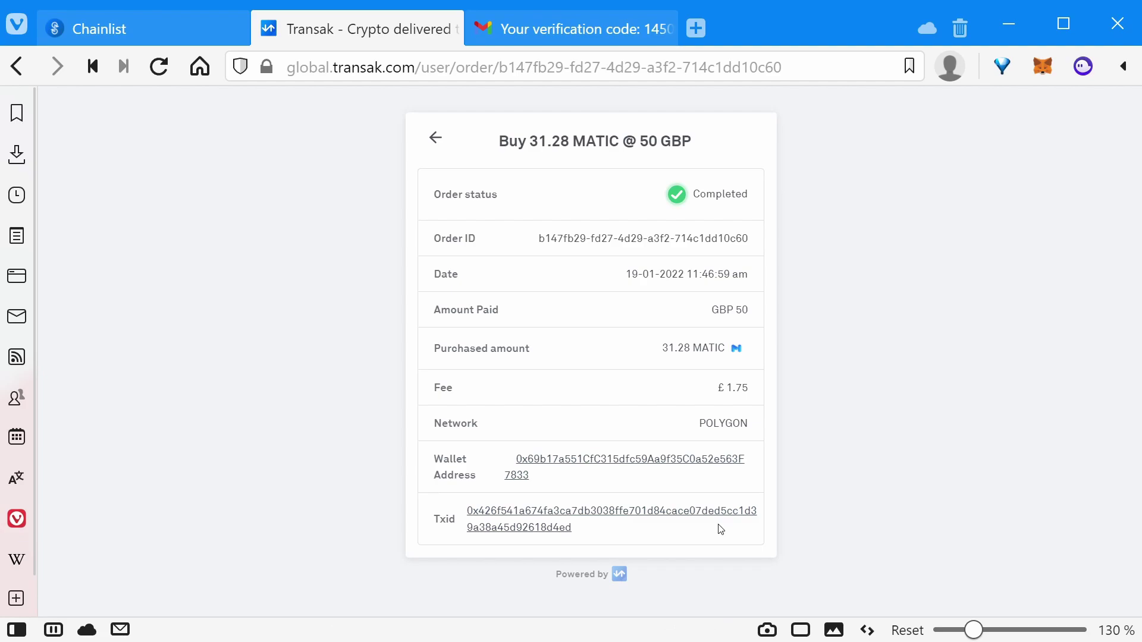
pyautogui.click(1042, 65)
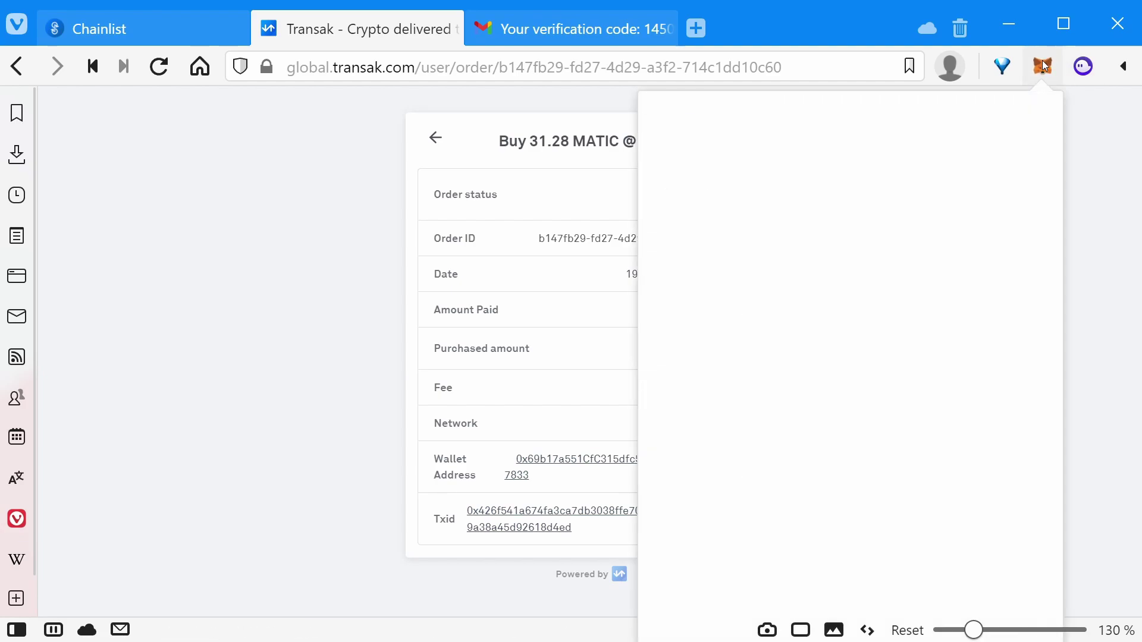